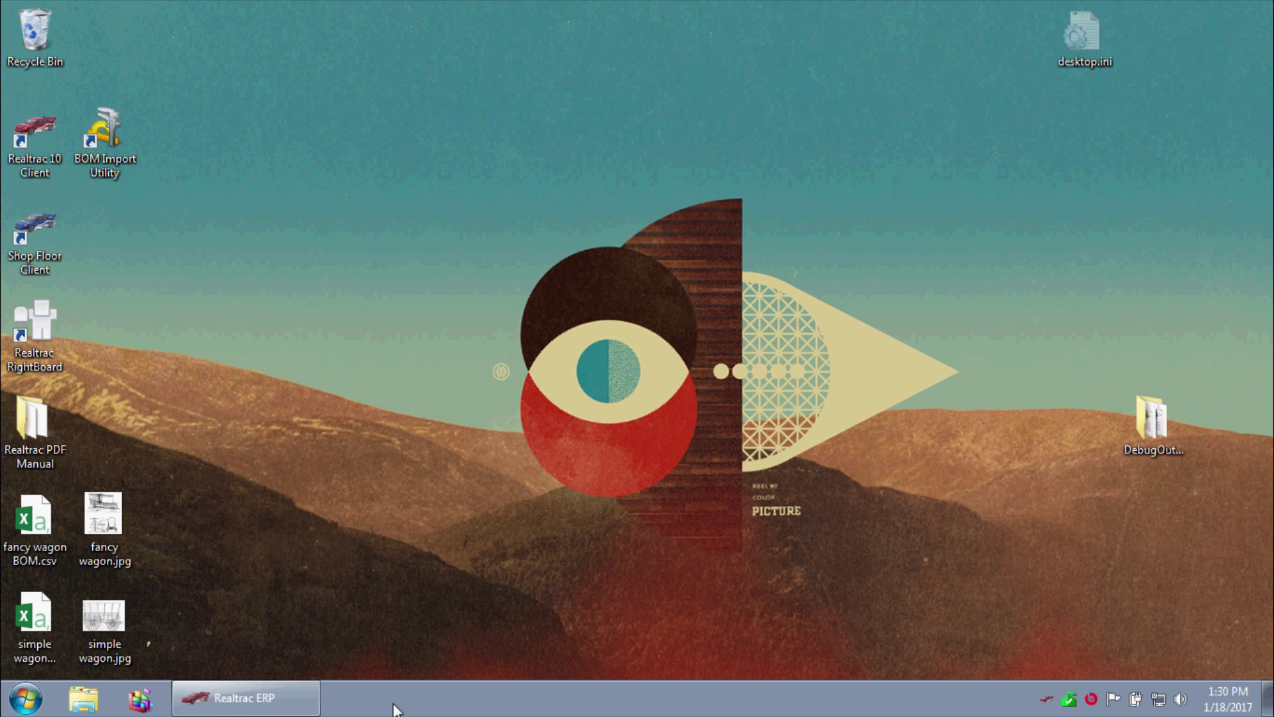
Open 'simple wagon BOM.csv' from the desktop in Excel
double_click(41, 627)
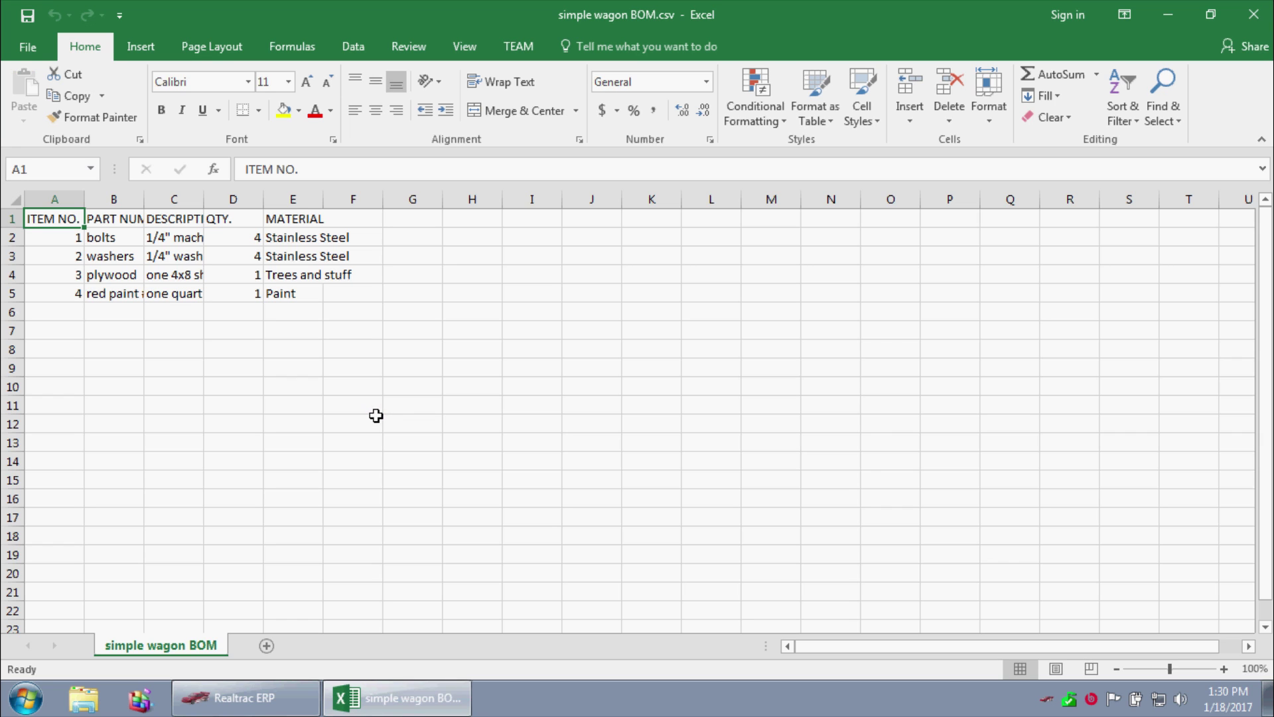
AutoFit columns B and C, then look over columns A through D
double_click(143, 199)
double_click(233, 200)
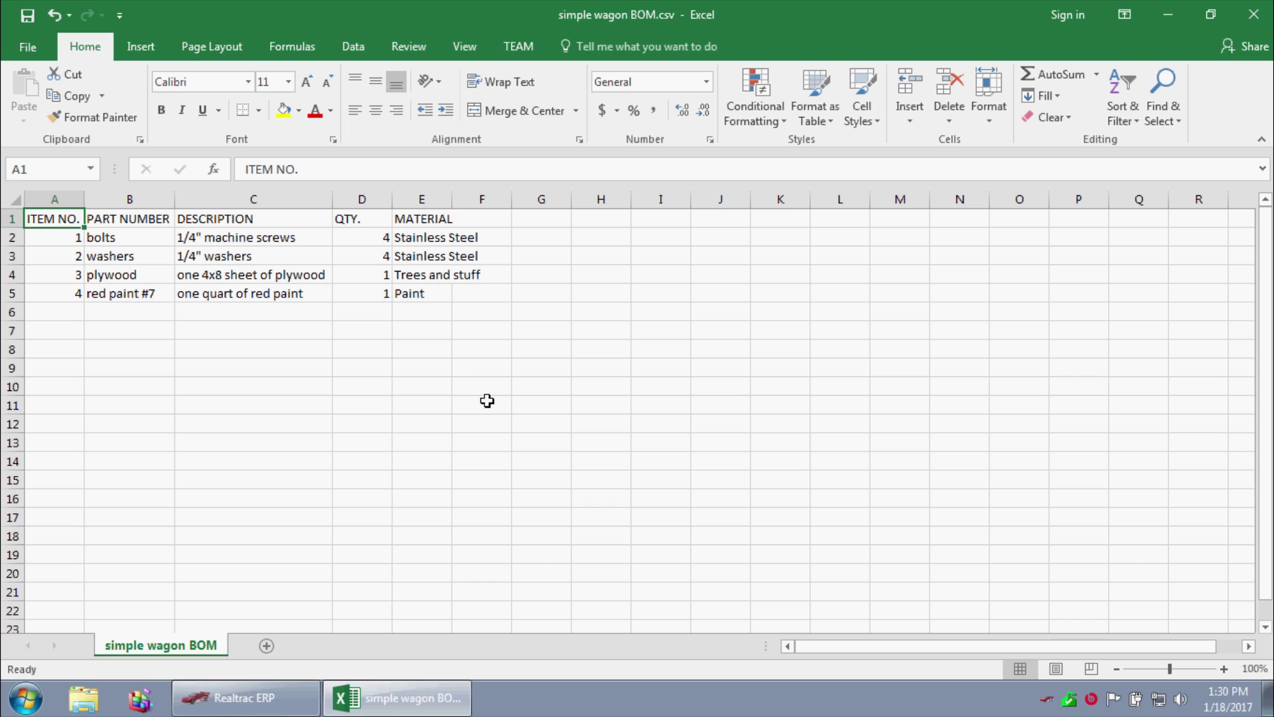
click(58, 200)
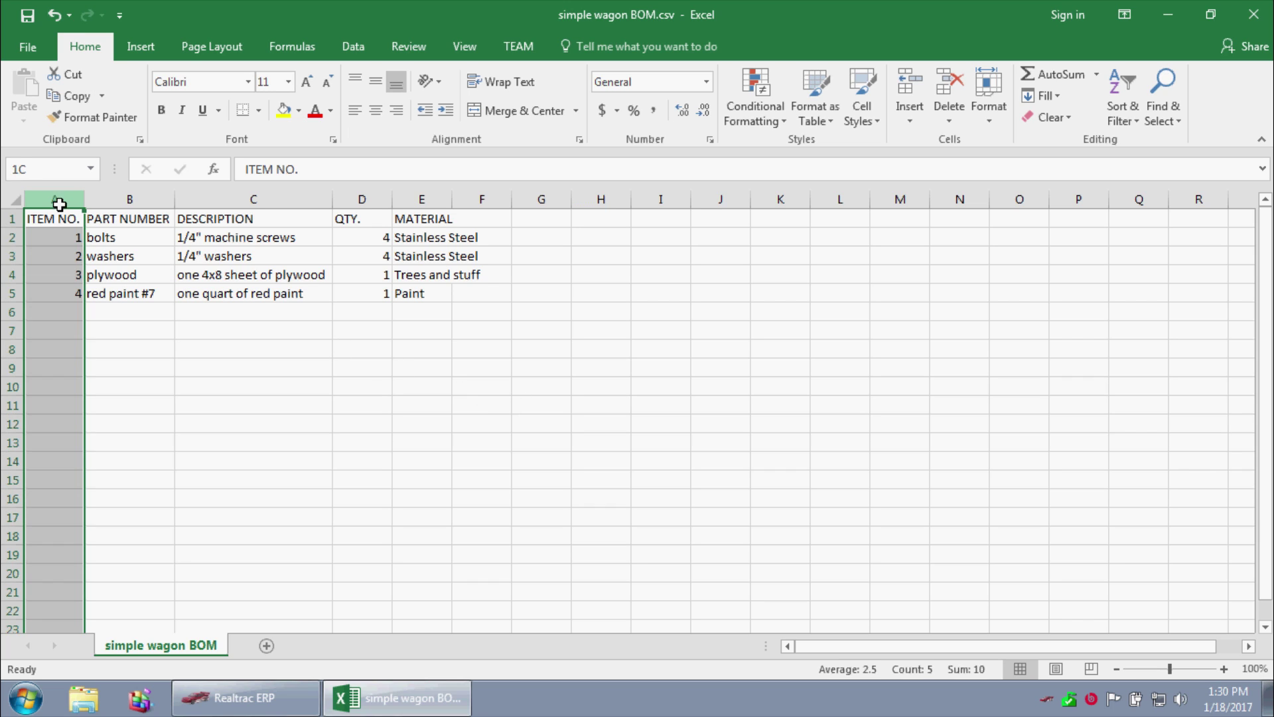
drag(119, 202, 128, 205)
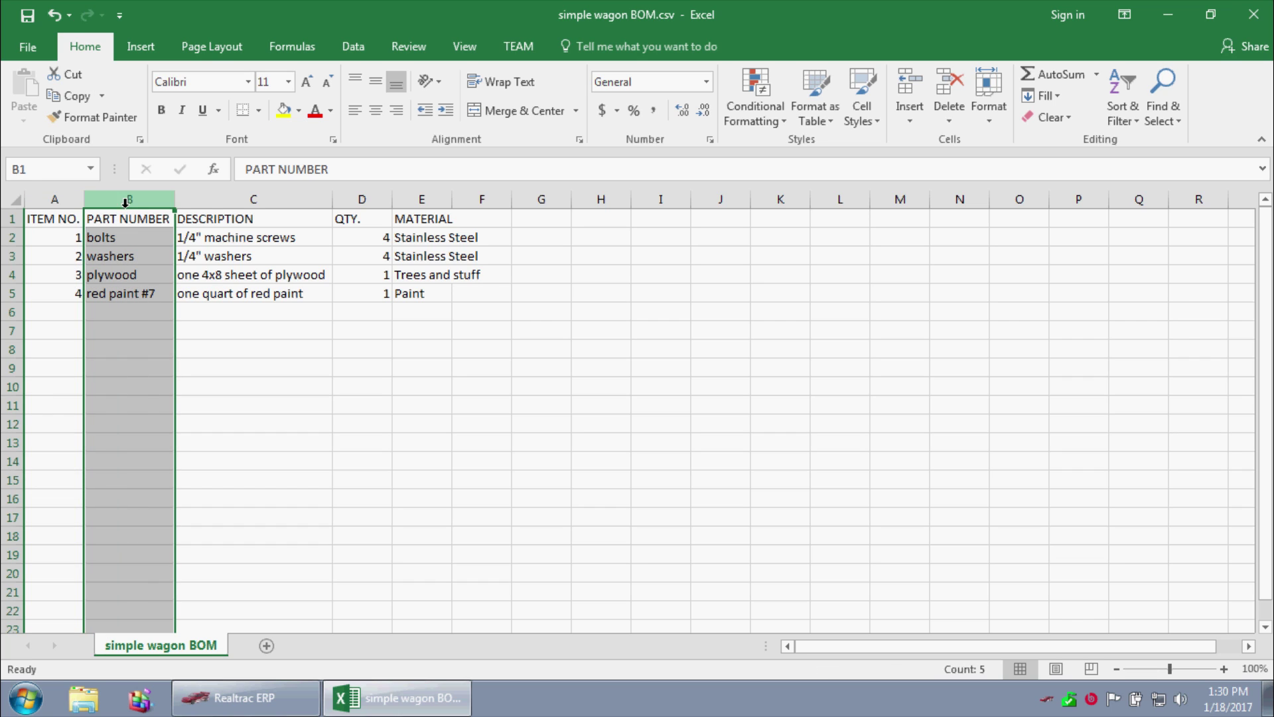
click(205, 200)
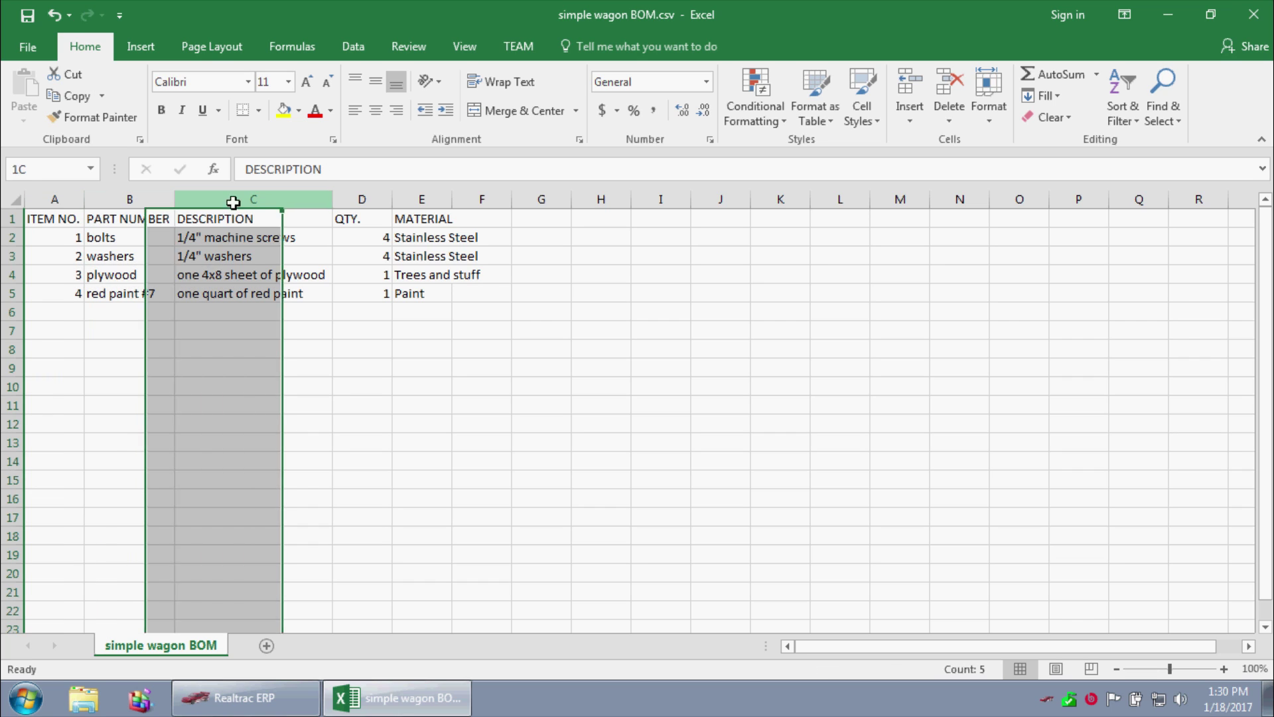
click(364, 199)
Review the red paint description cell and the MATERIAL column
click(298, 286)
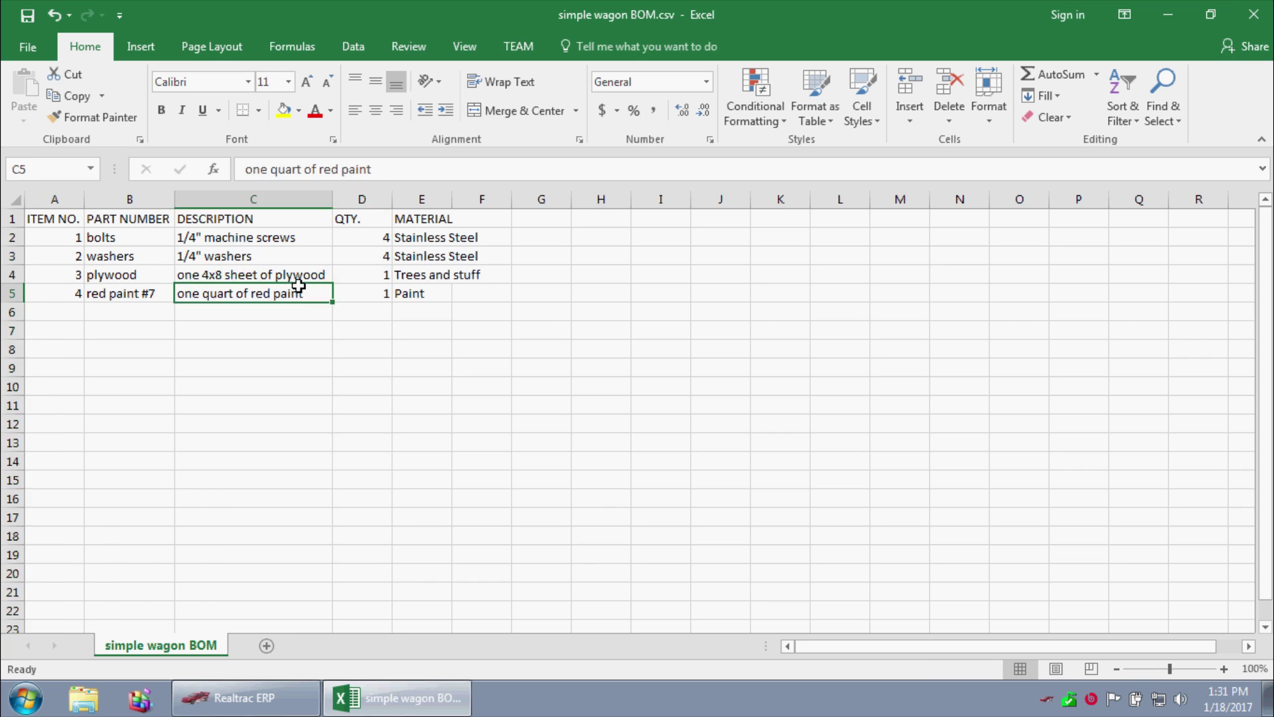
click(279, 309)
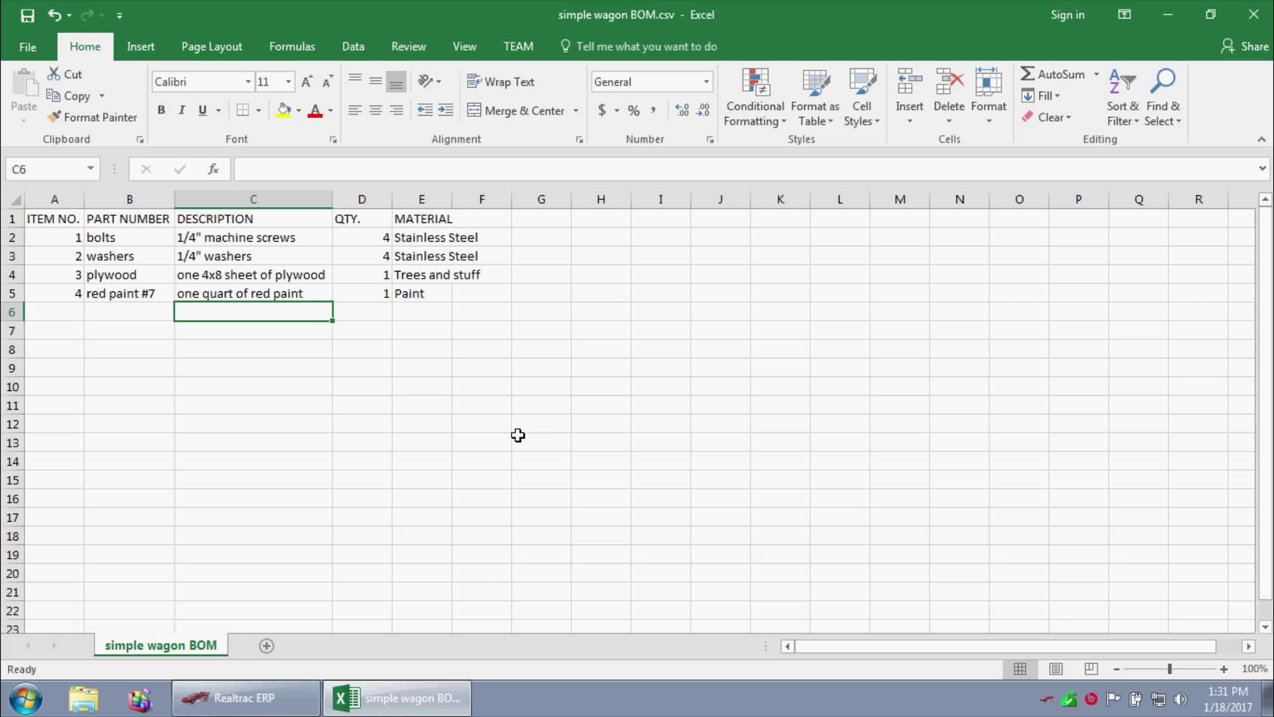
click(422, 199)
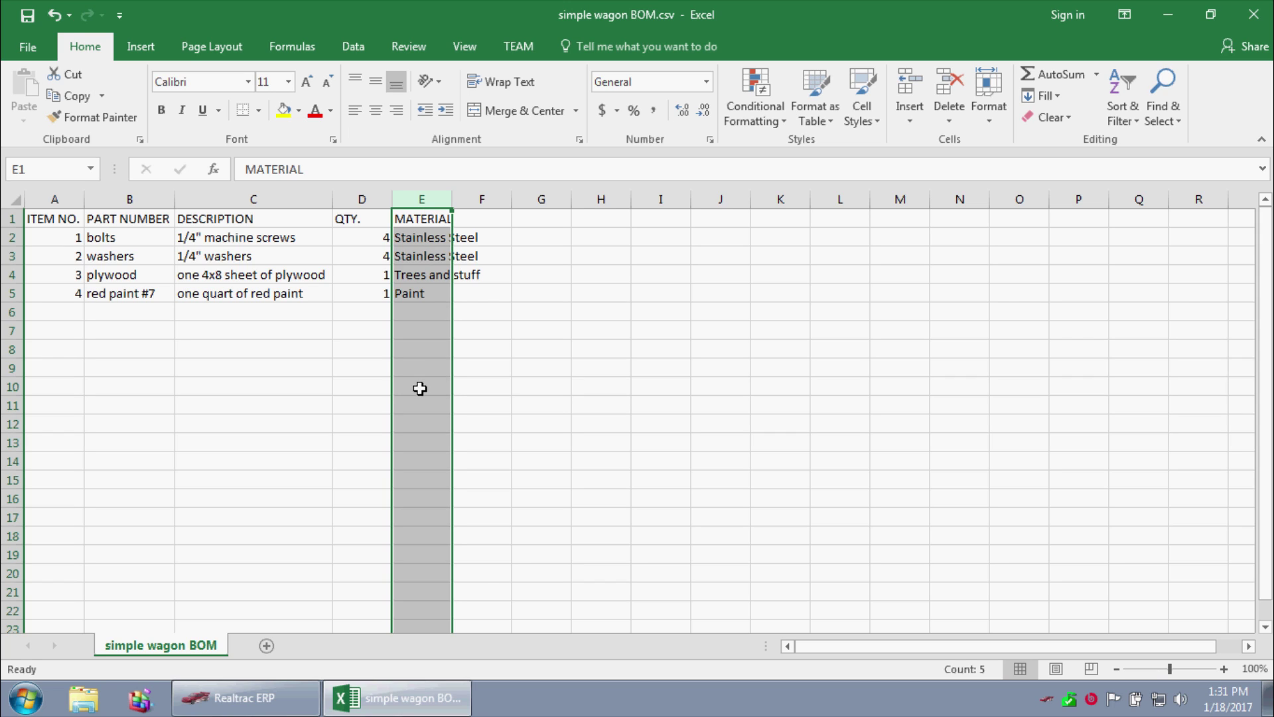
click(257, 342)
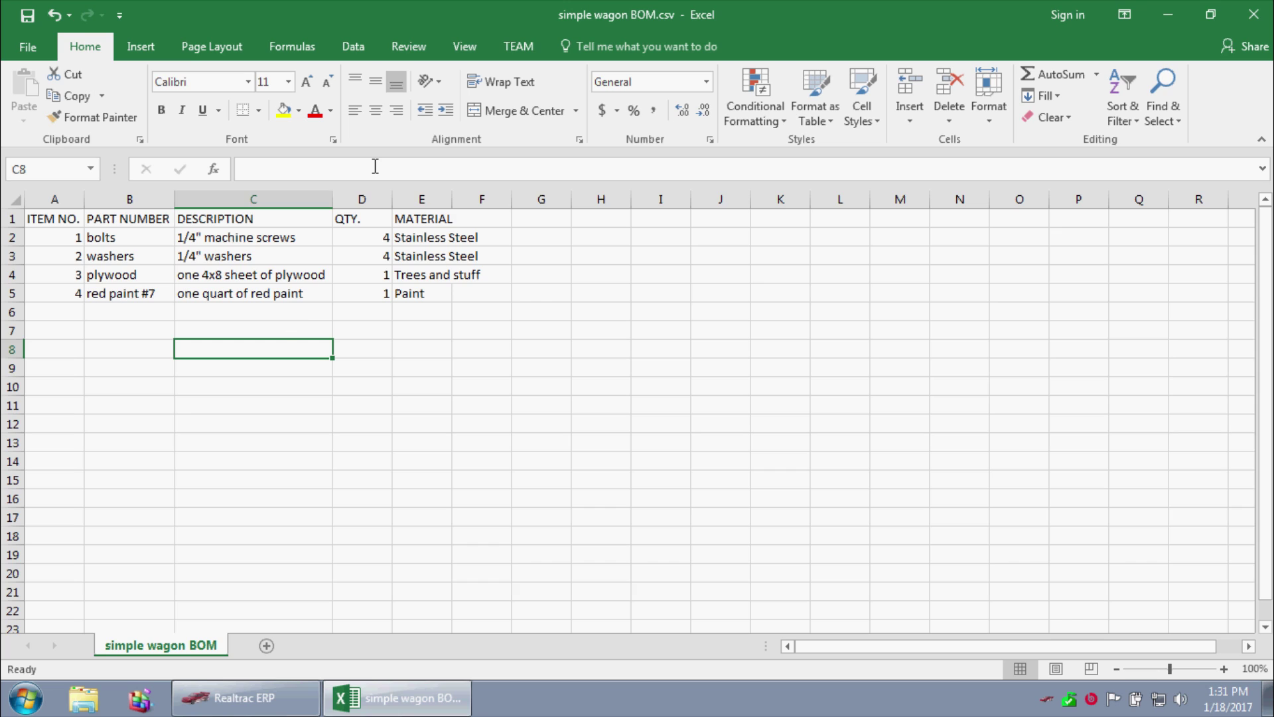
Check the washers, bolts and red paint #7 part numbers, then close the workbook
click(131, 249)
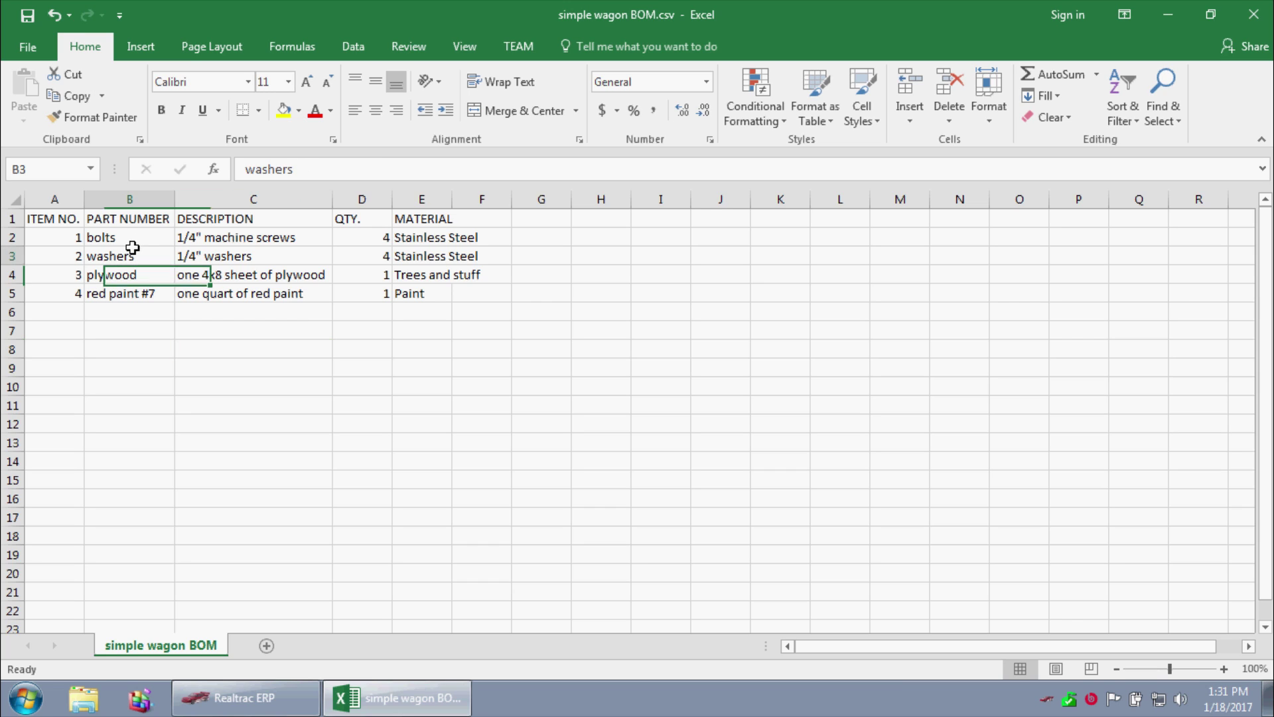
click(136, 239)
click(142, 276)
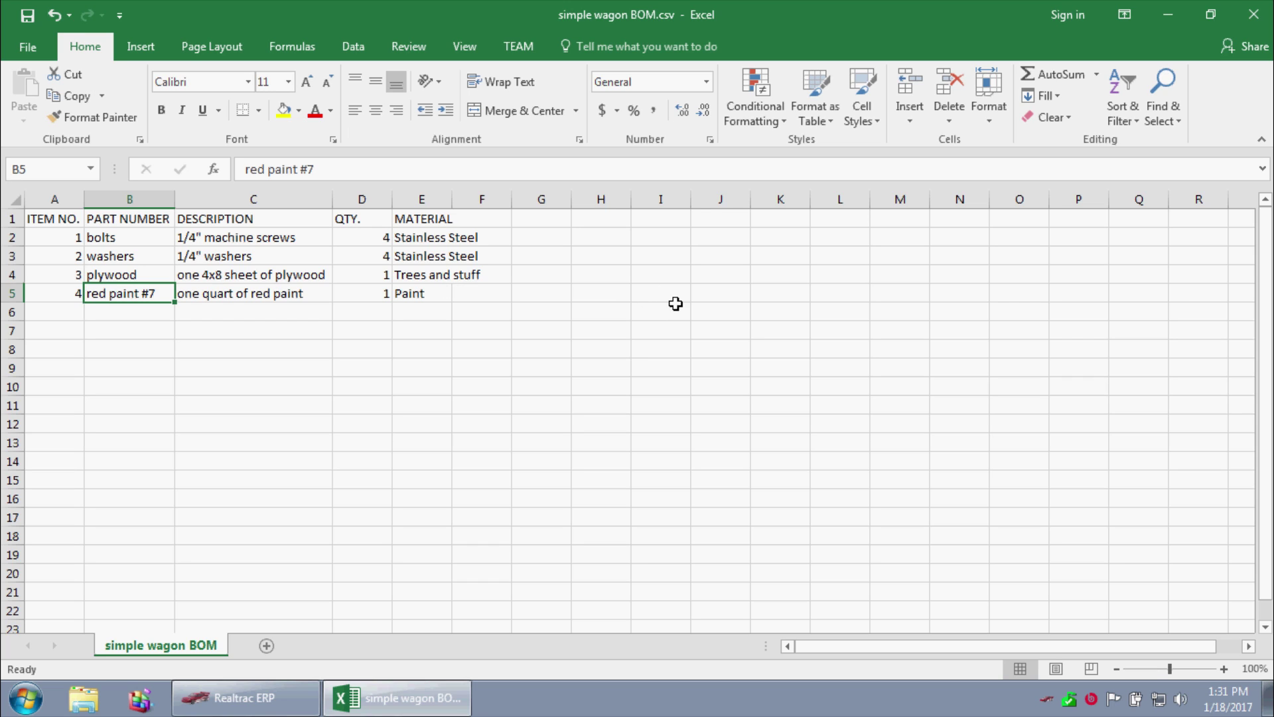
click(1254, 15)
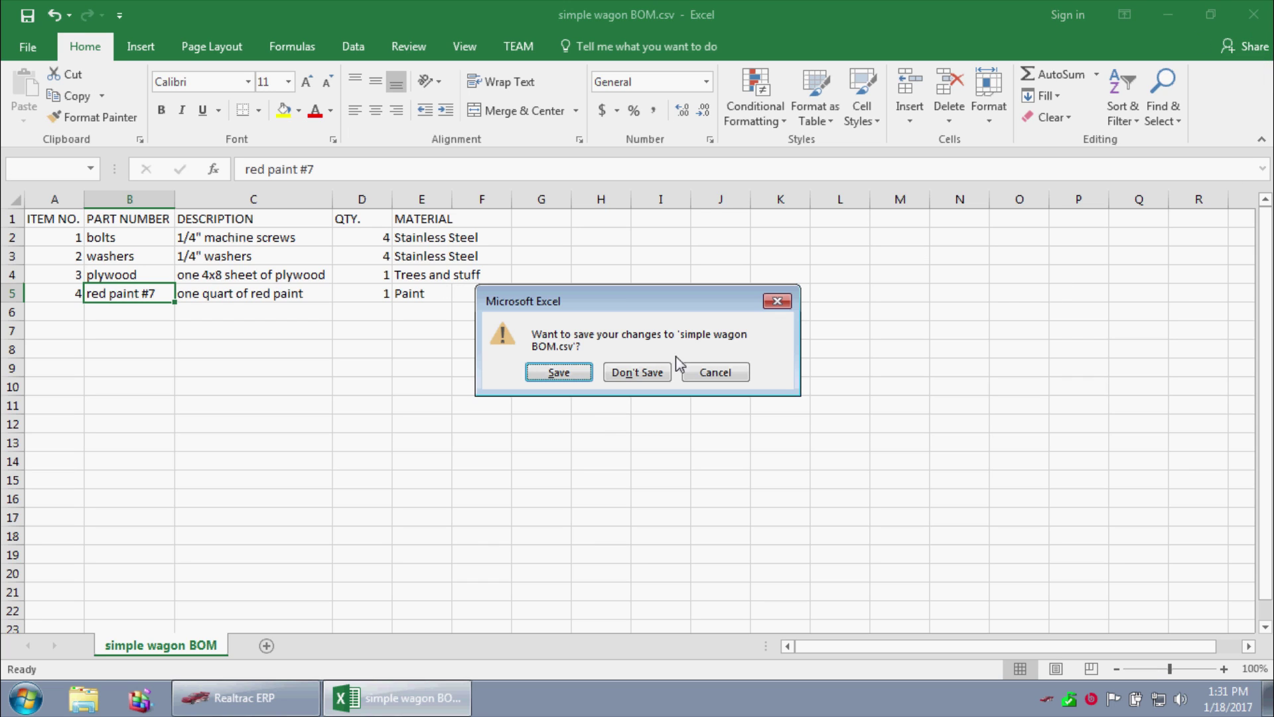
Save the BOM changes and bring up Realtrac ERP's Job Entry Form for a new job
click(563, 376)
click(257, 699)
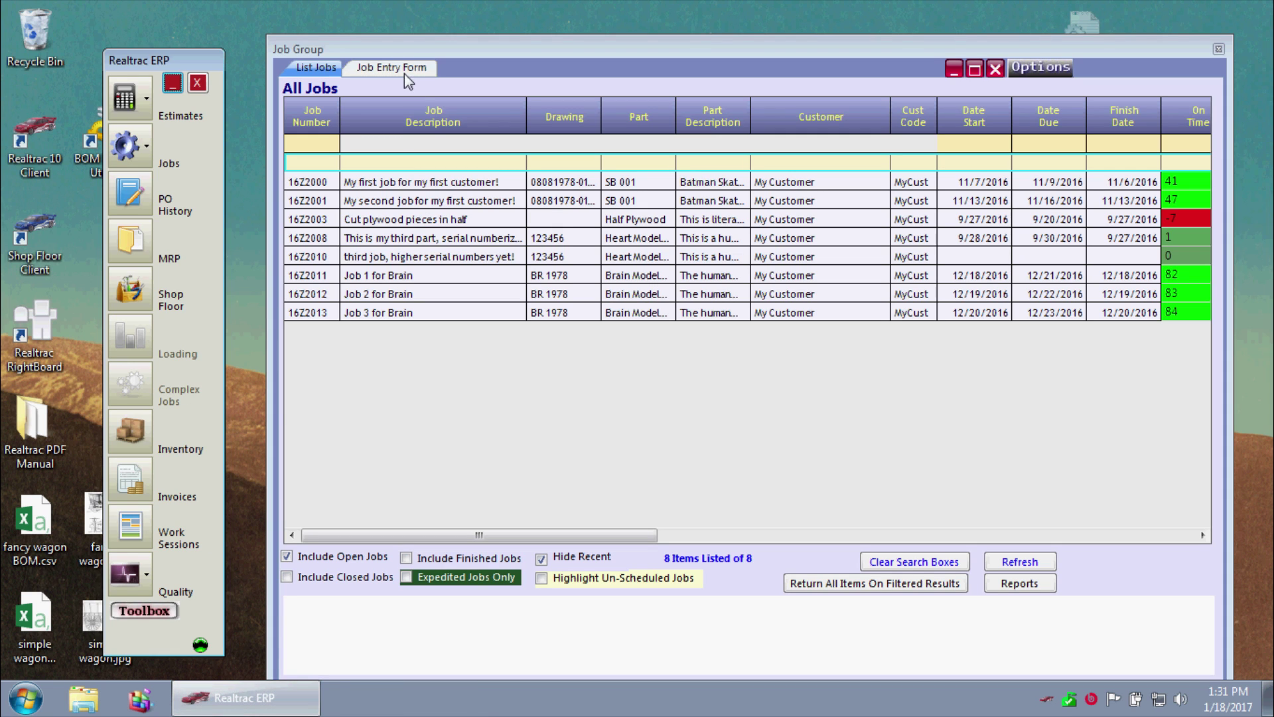
click(404, 69)
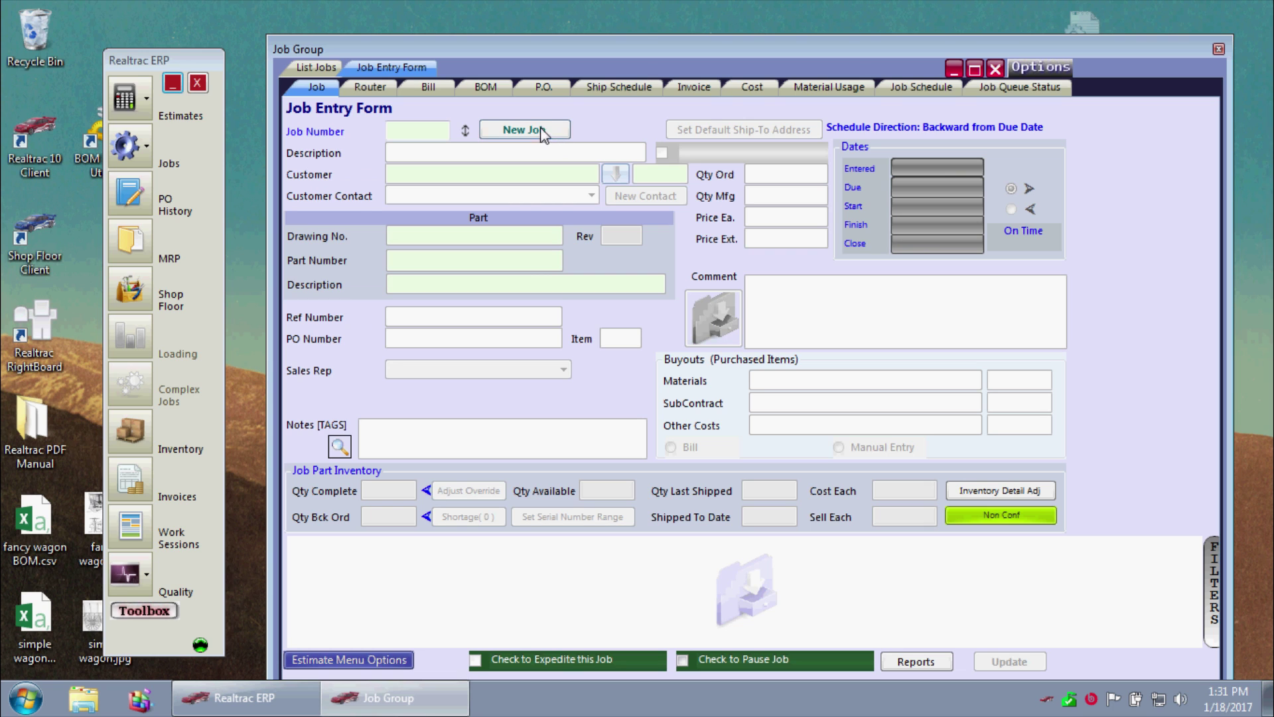
drag(534, 50, 515, 33)
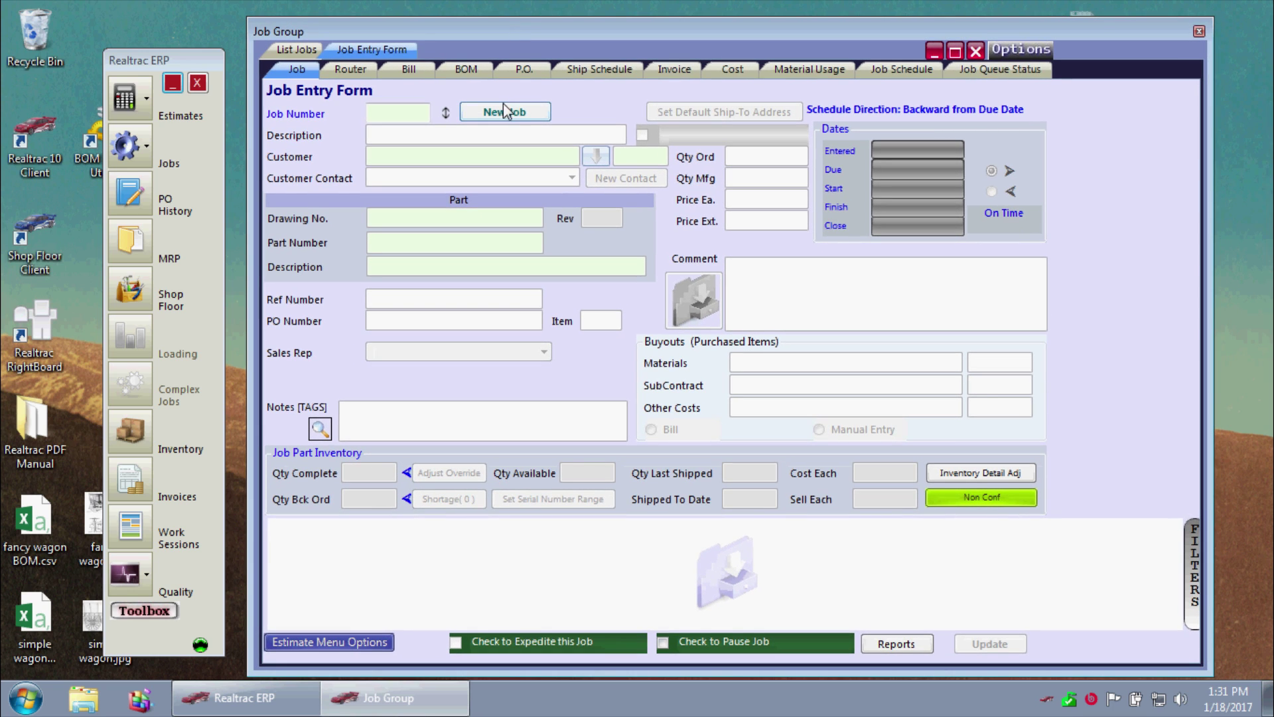
click(503, 111)
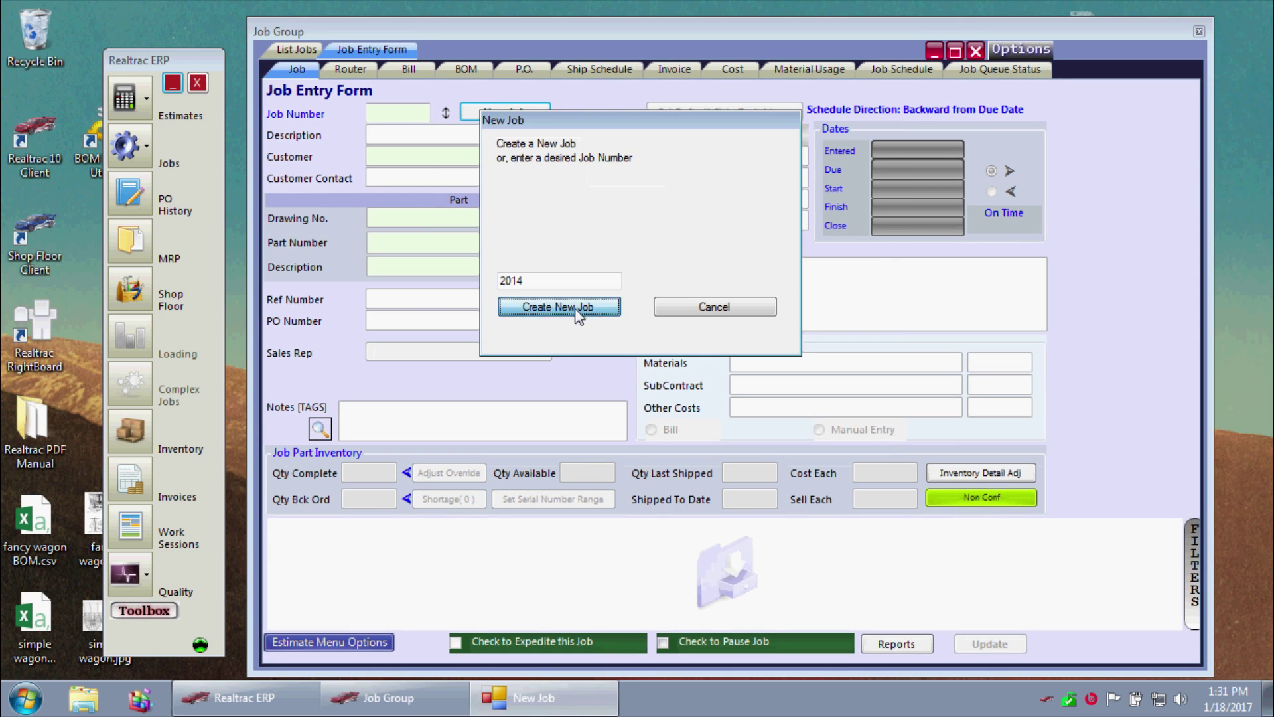
Create job 2014, 'First run of Simple Wagon', for My Customer
click(578, 311)
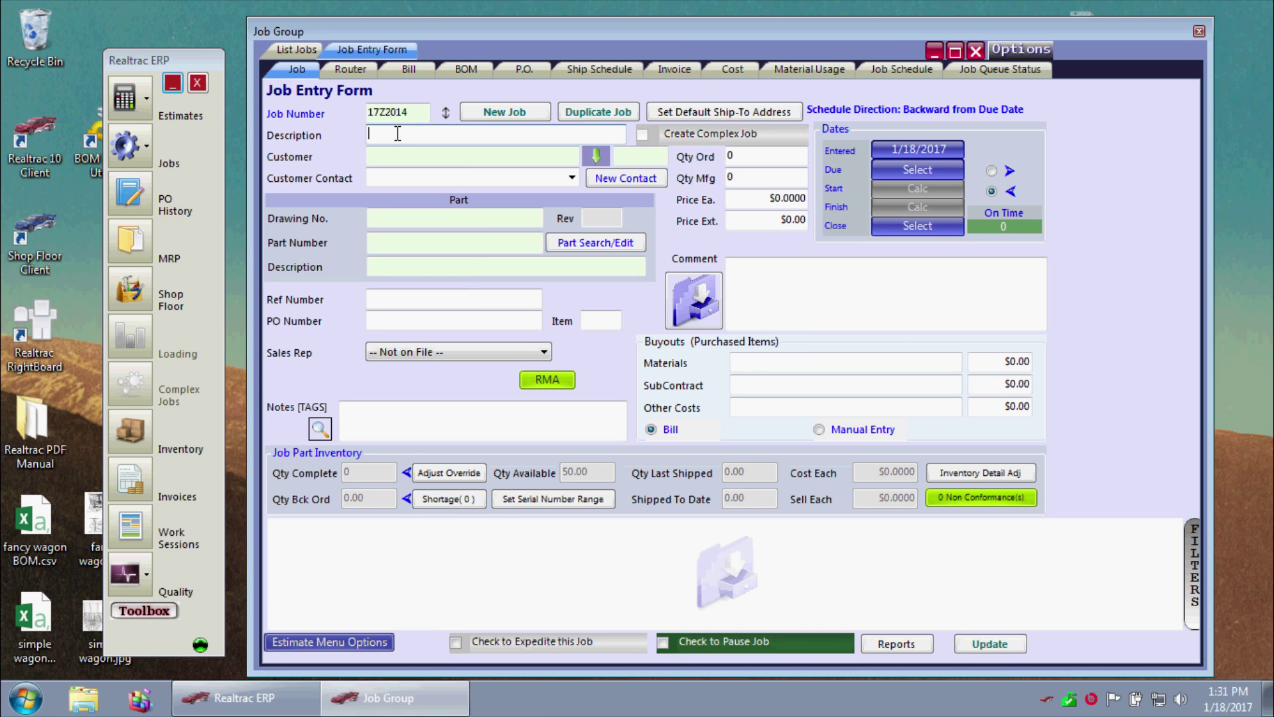
text(First run of )
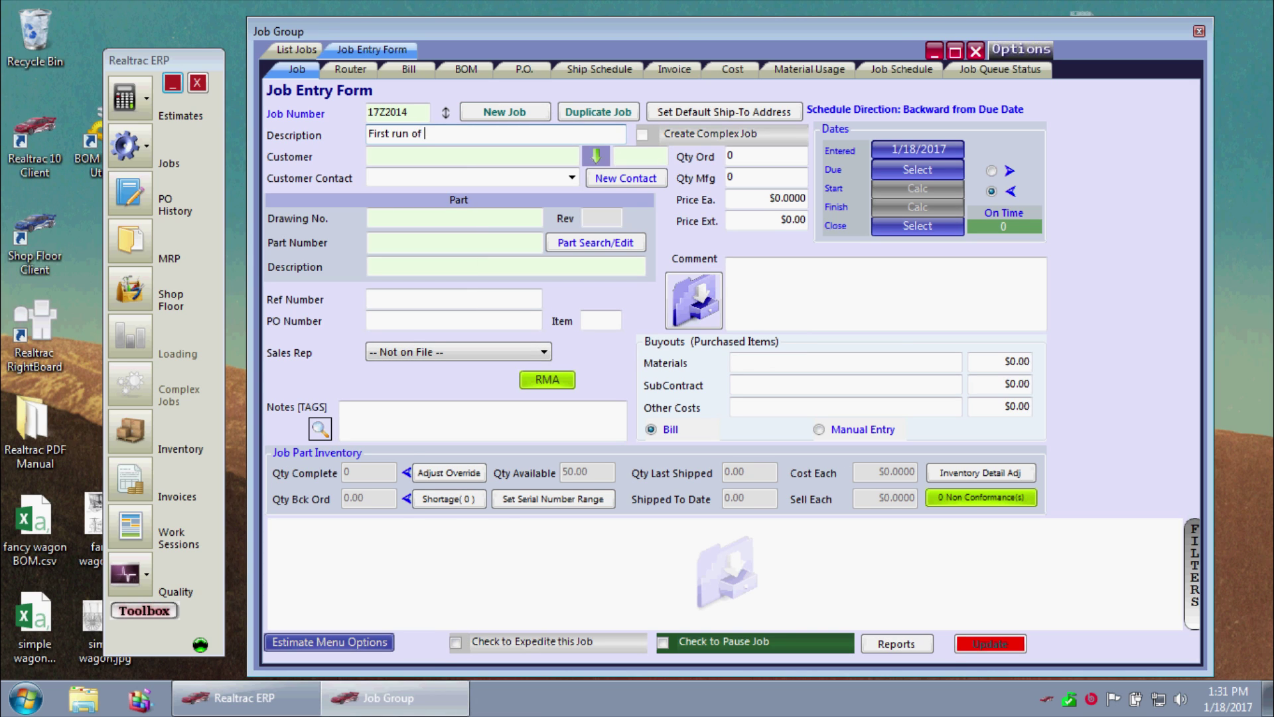
text(Simple Wagon)
key(Tab)
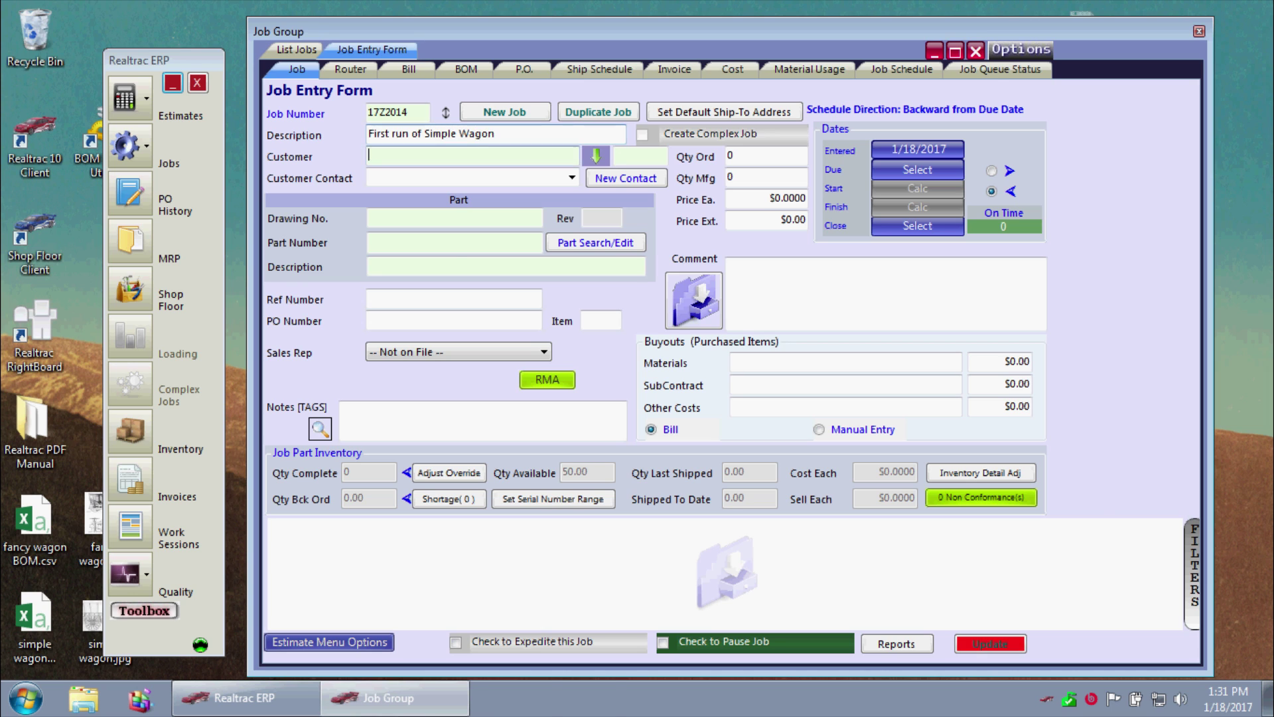
text(My)
key(Return)
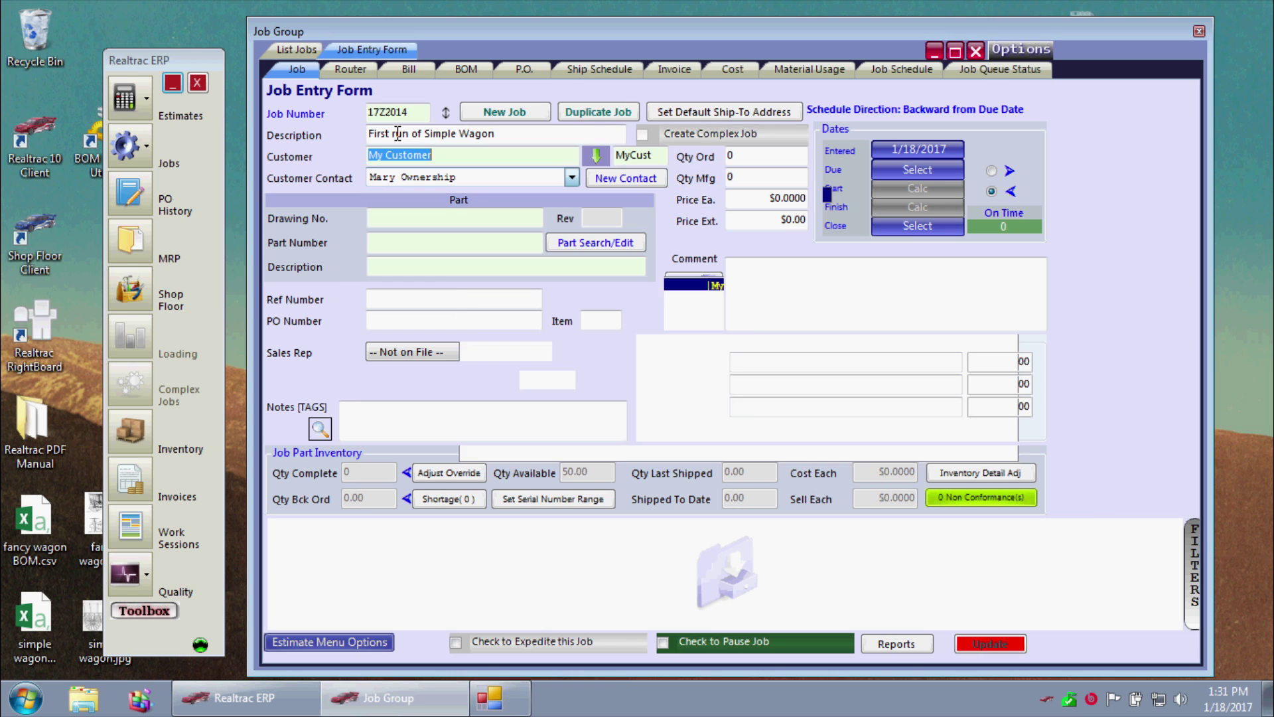
click(405, 223)
text(500)
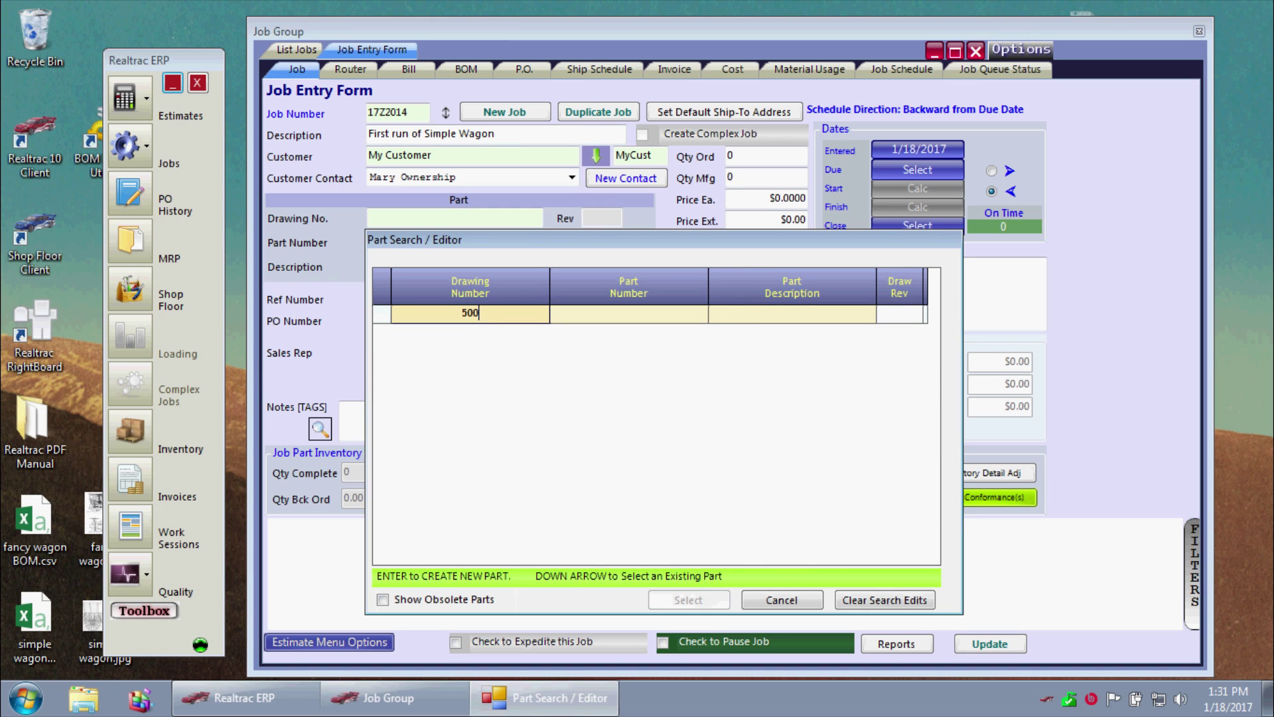
Create part 500 'Simple Wagon' rev 1, 'A very simple wagon', and attach it to the job
key(Tab)
text(Simp)
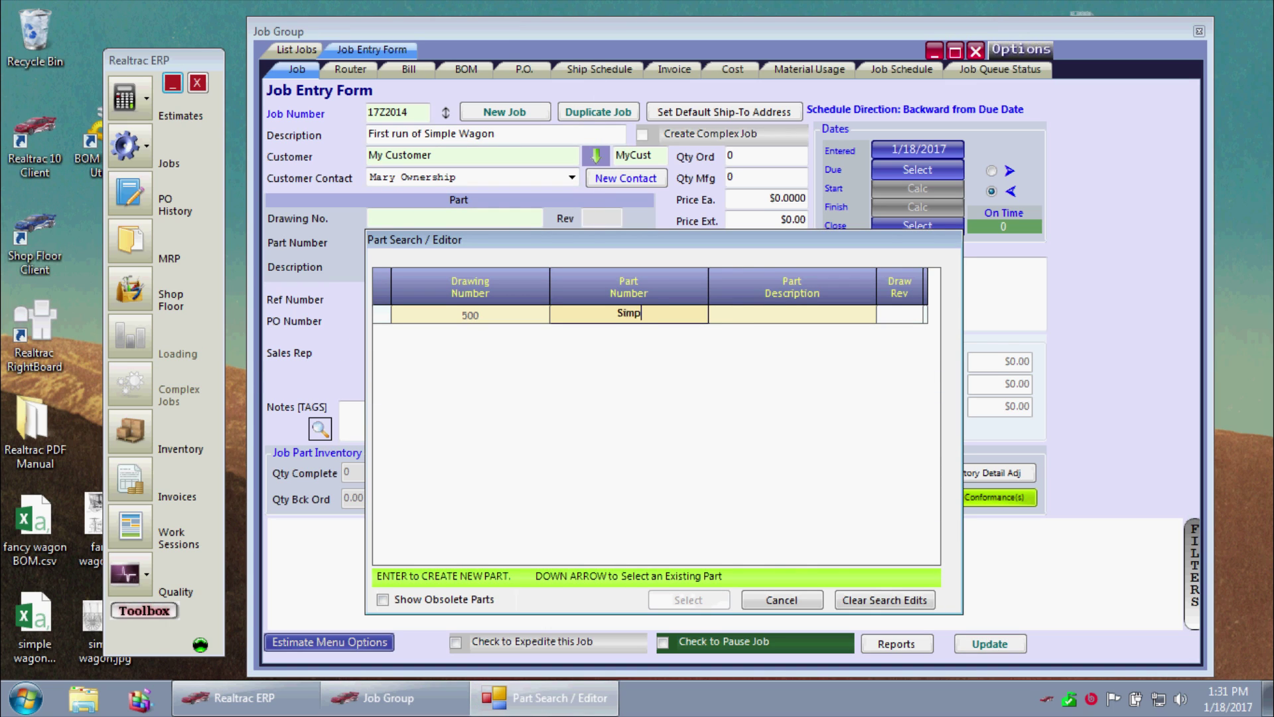
text(le Wagon)
key(Tab)
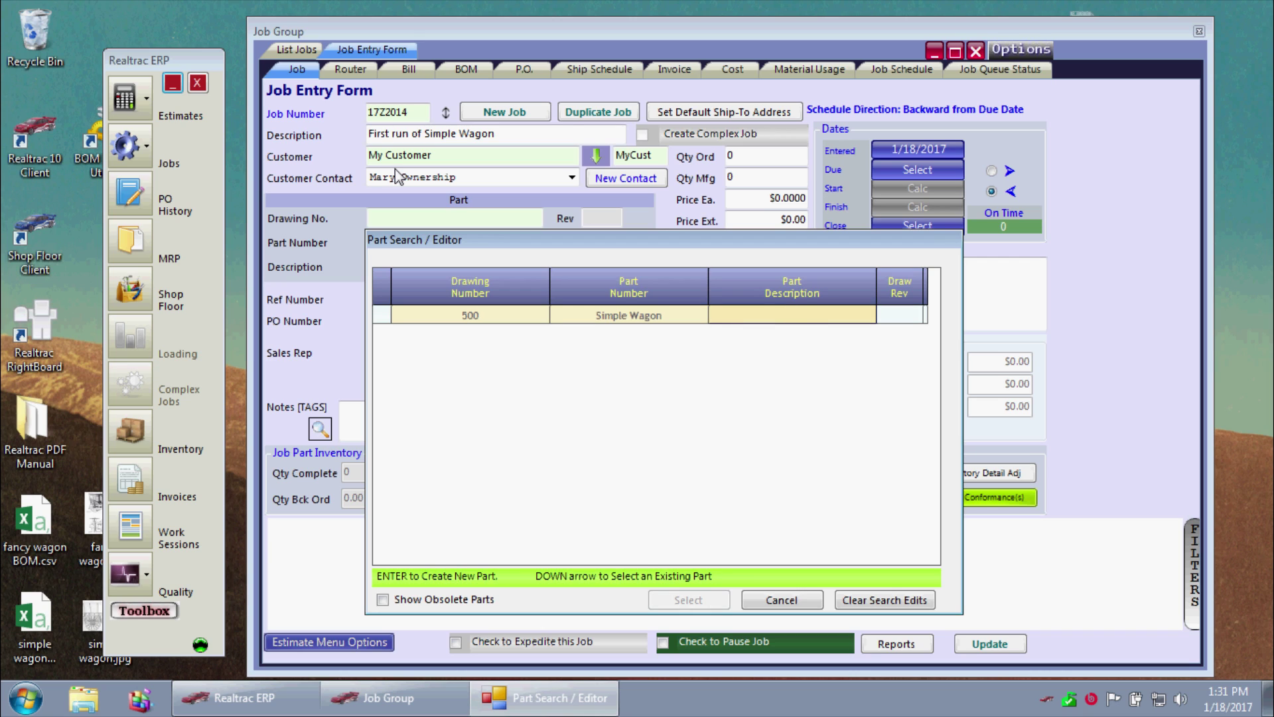
text(A very simple wag)
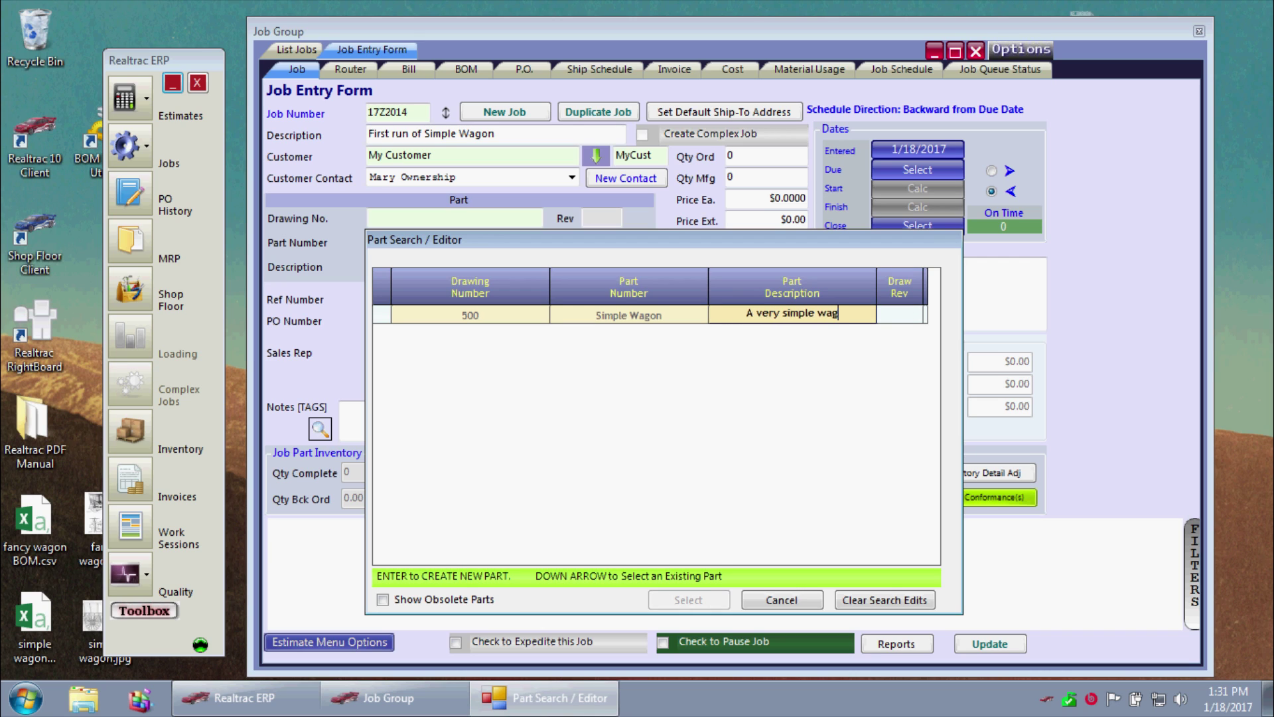
text(on)
key(Tab)
text(1)
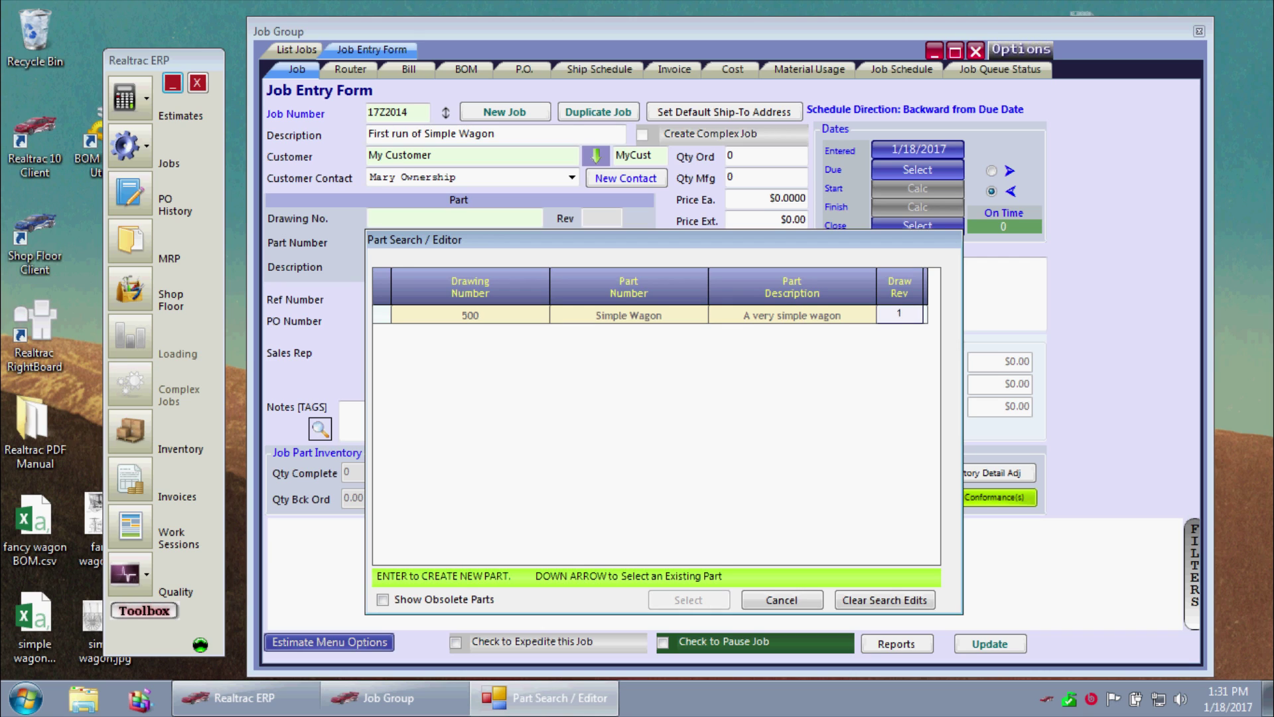
key(Return)
key(Tab)
key(Tab)
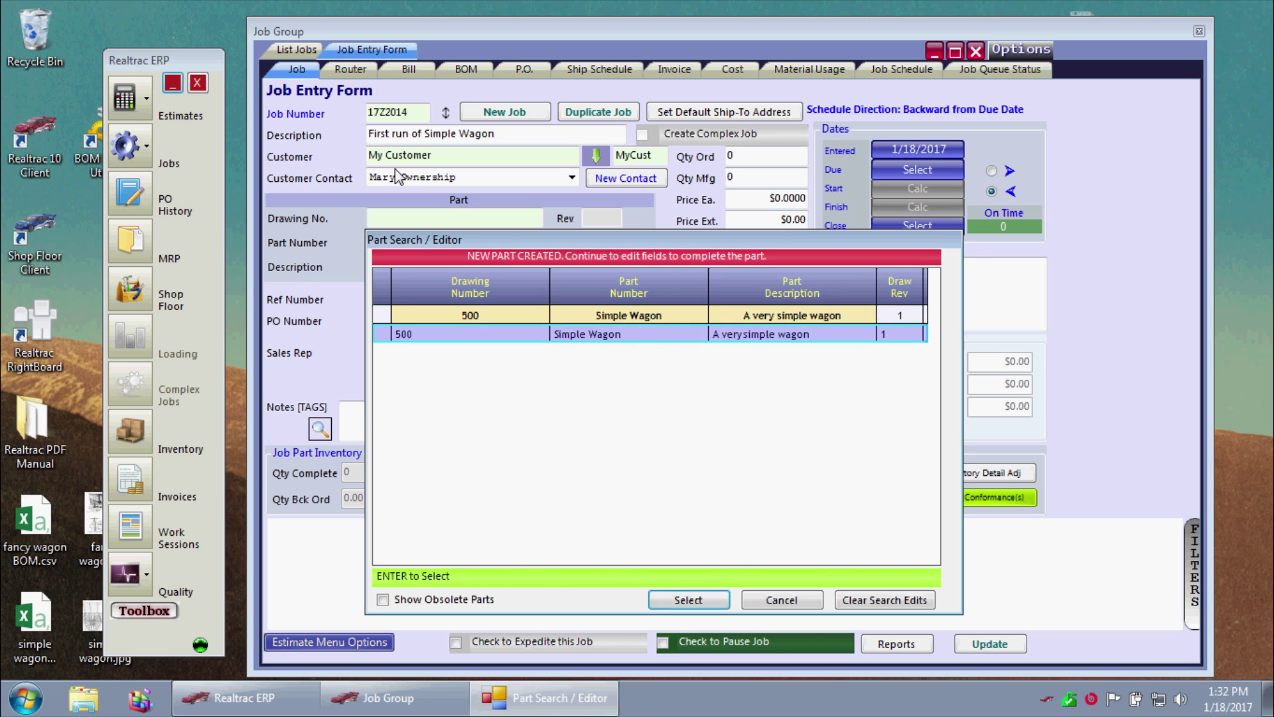
key(Return)
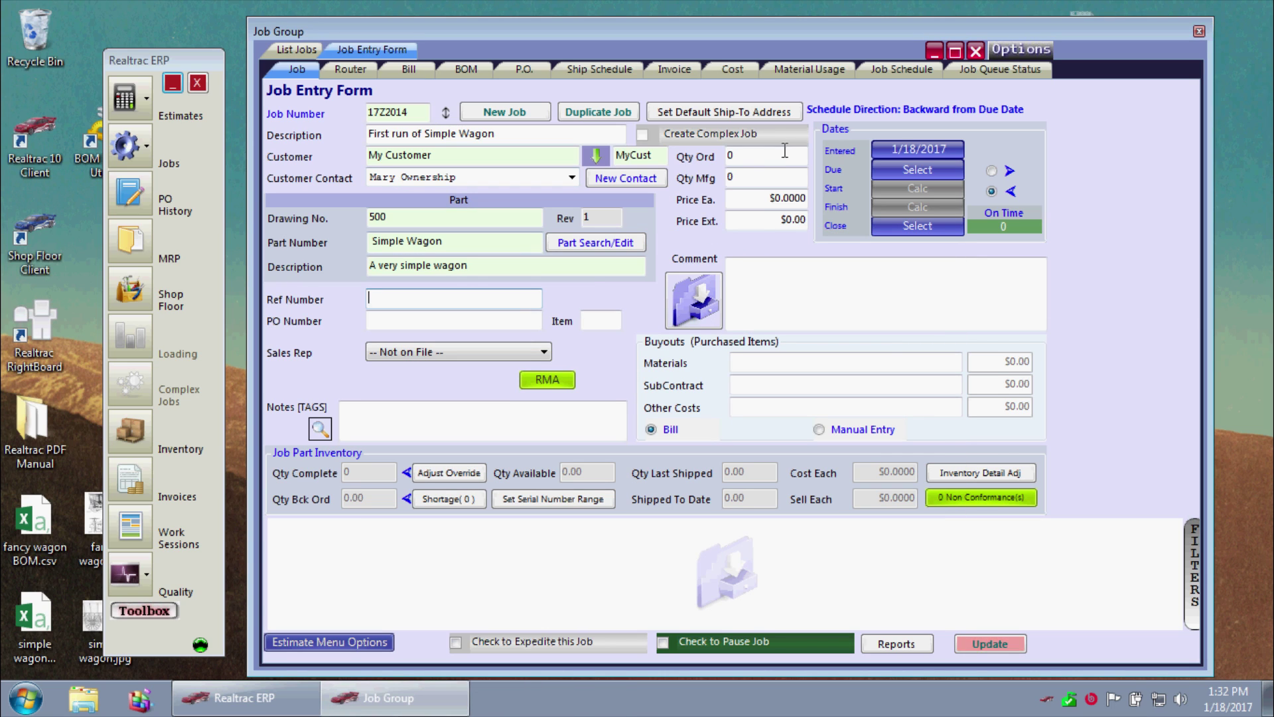
click(781, 156)
text(10)
Accept the ordered quantity, manufactured quantity and unit price on the job line
key(Tab)
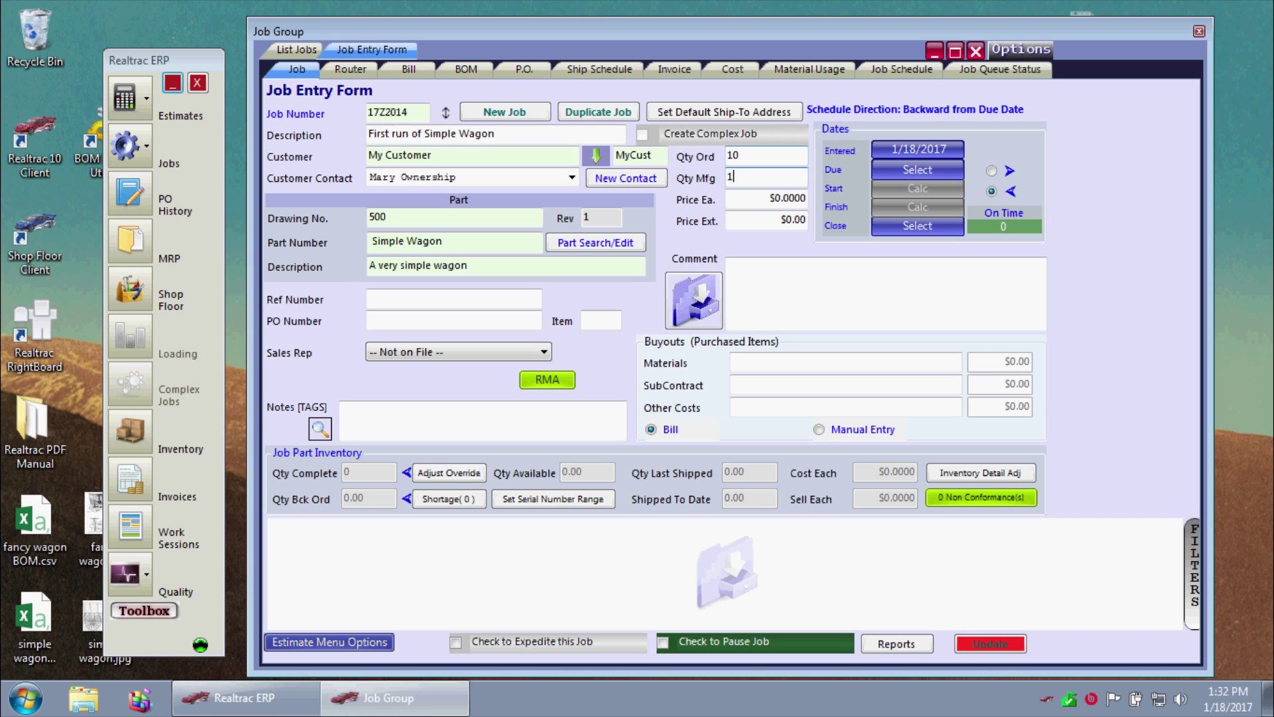
text(10)
key(Tab)
text(44.44)
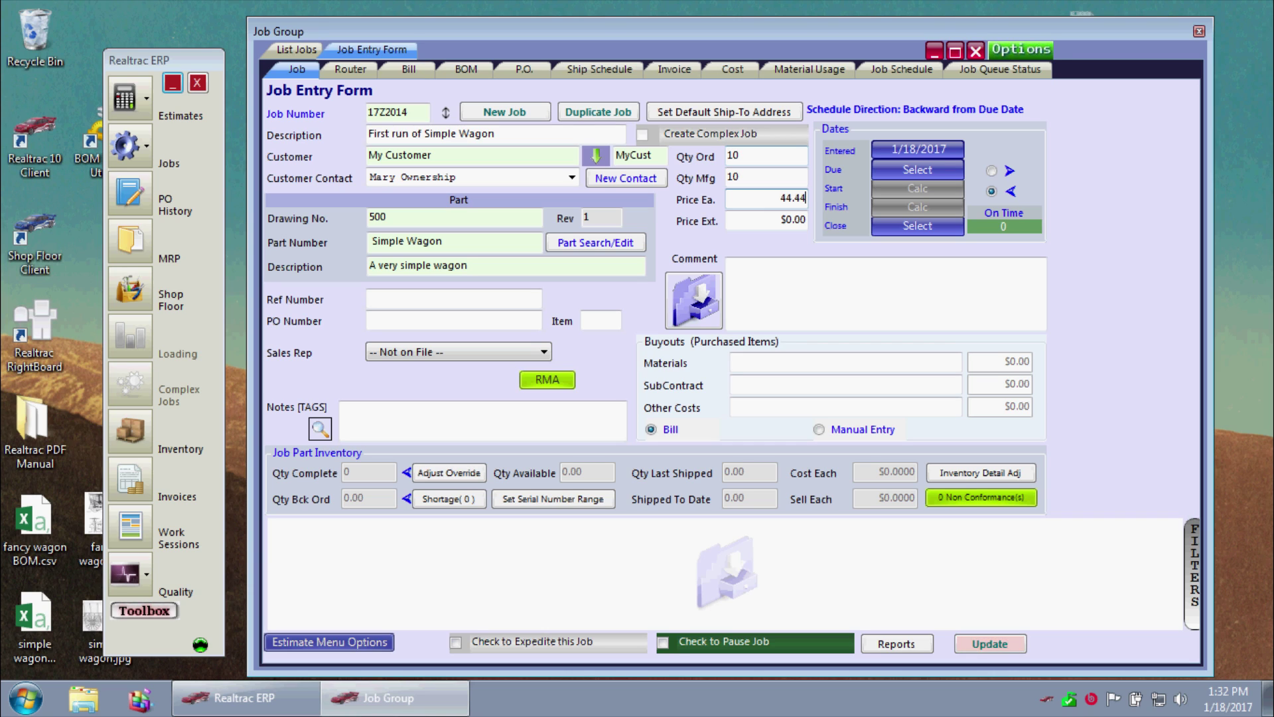
key(Tab)
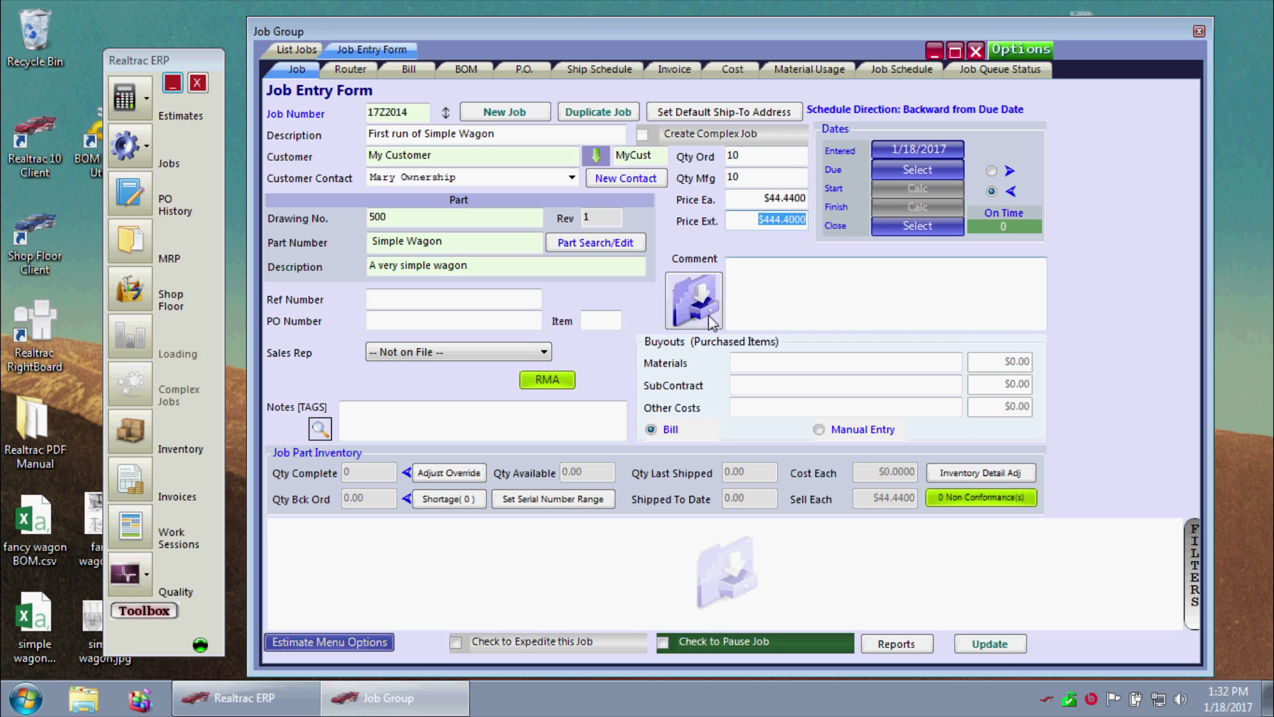
click(735, 264)
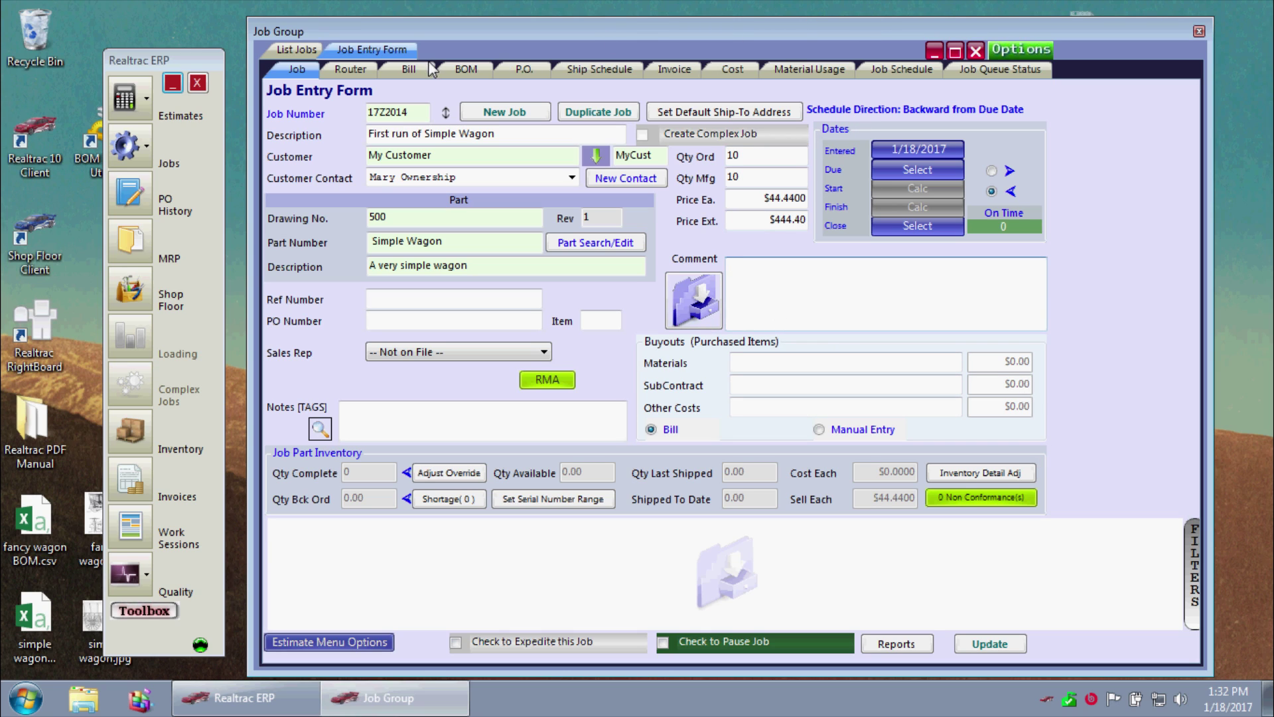
Check the job's still-empty bill of material and close the Job Group window
click(464, 69)
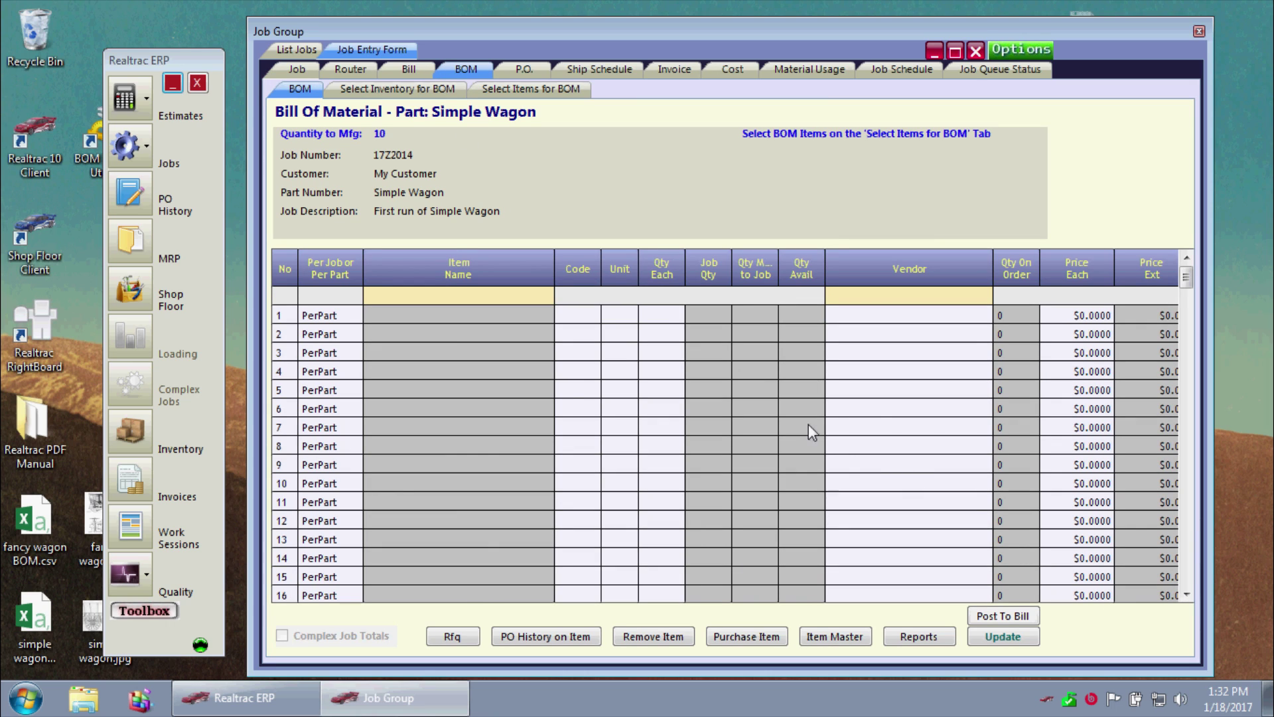
click(291, 70)
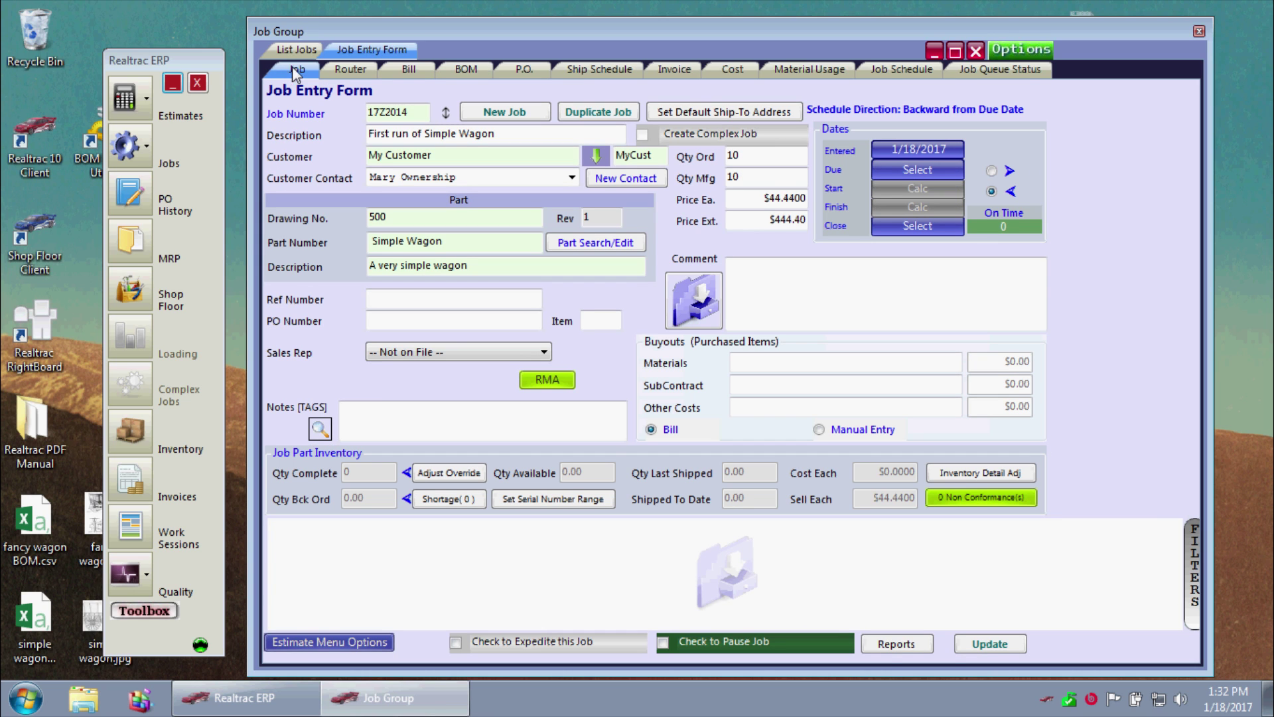
click(976, 50)
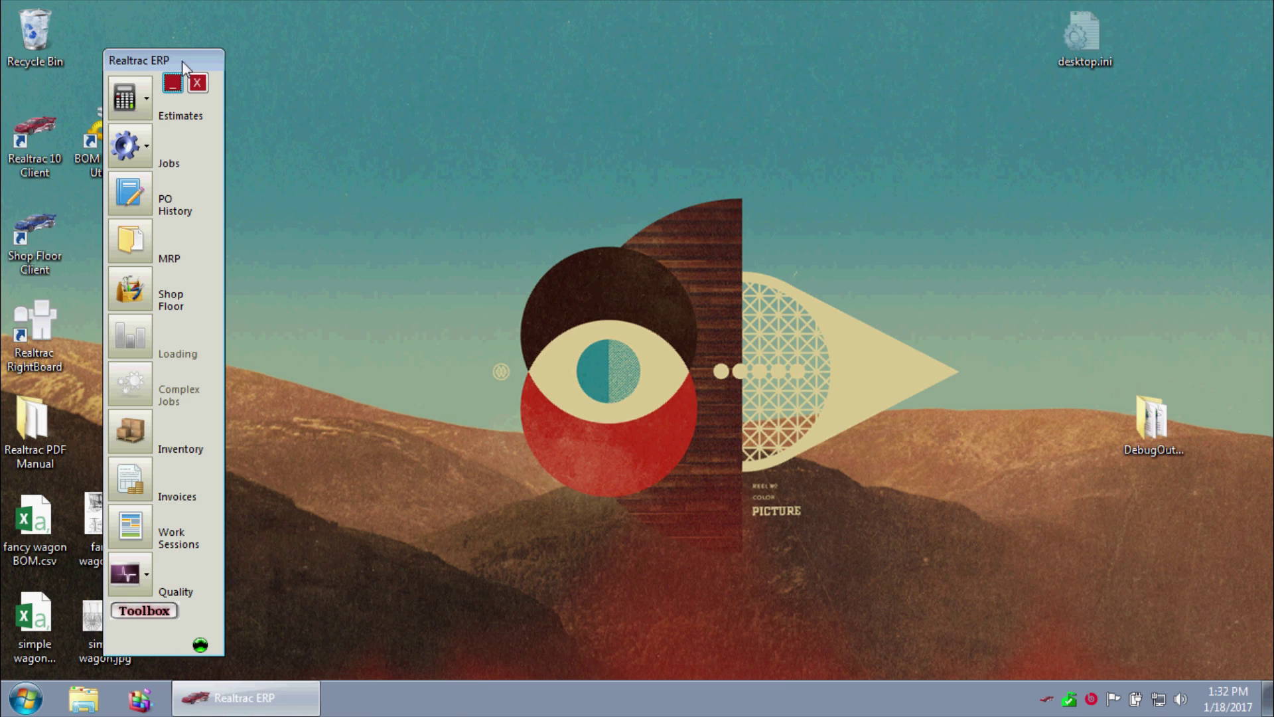
click(172, 83)
double_click(105, 139)
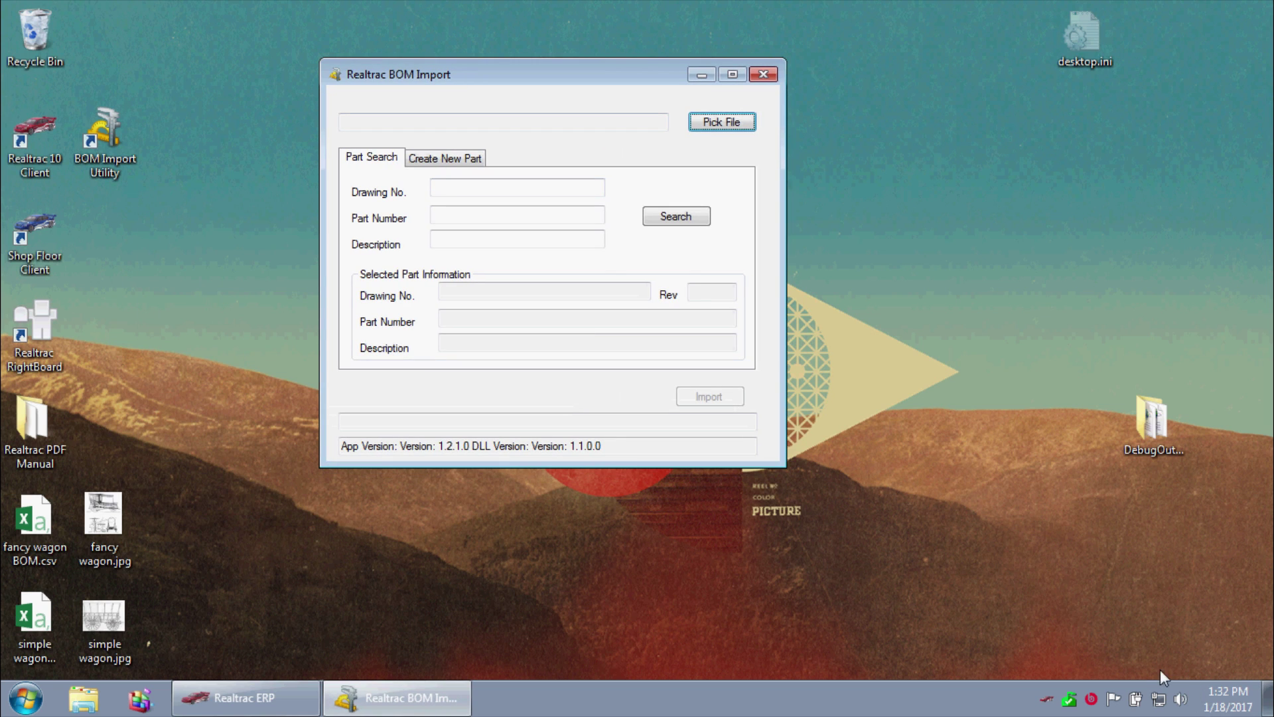
Choose simple wagon BOM.csv in the Pick File dialog as the import file
click(706, 126)
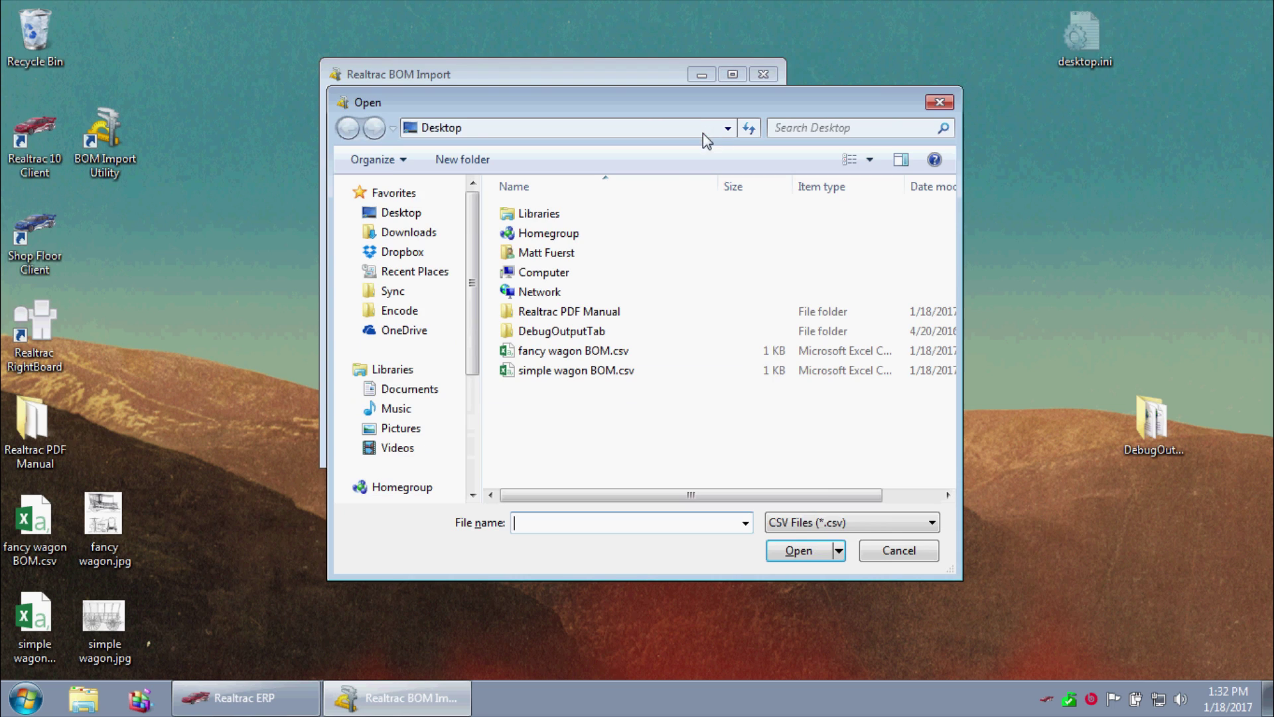
click(594, 369)
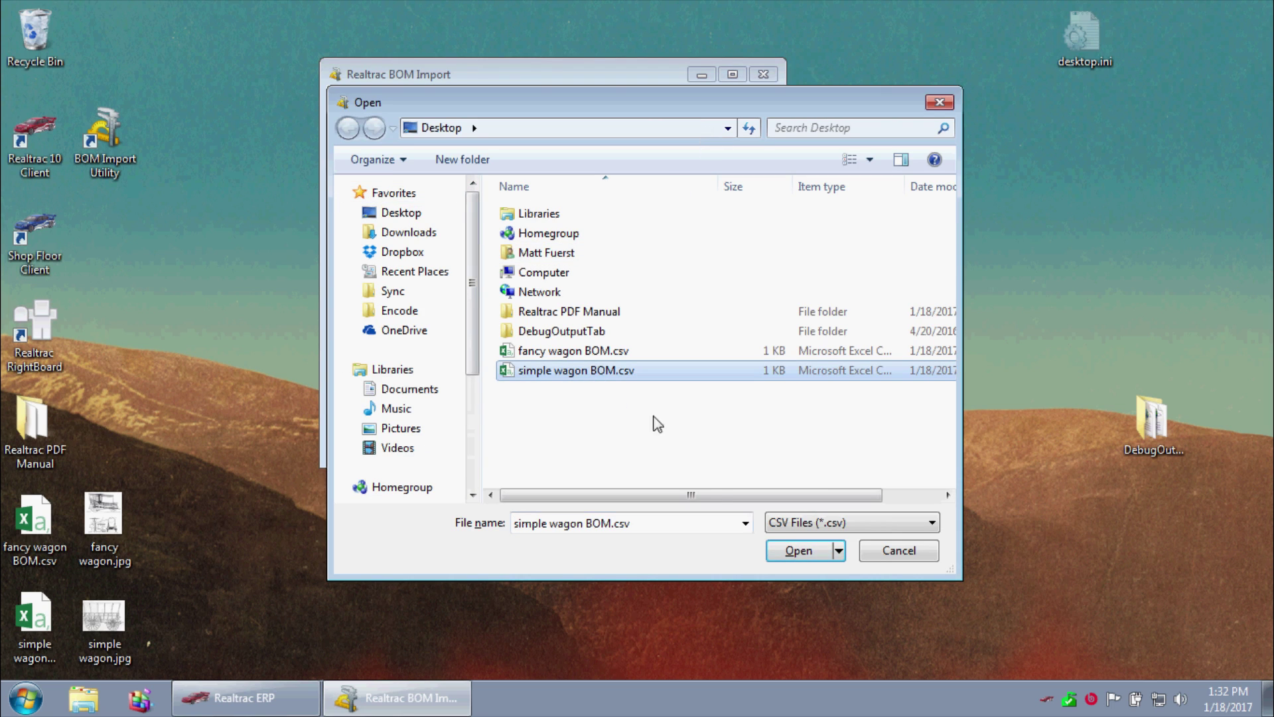
click(796, 553)
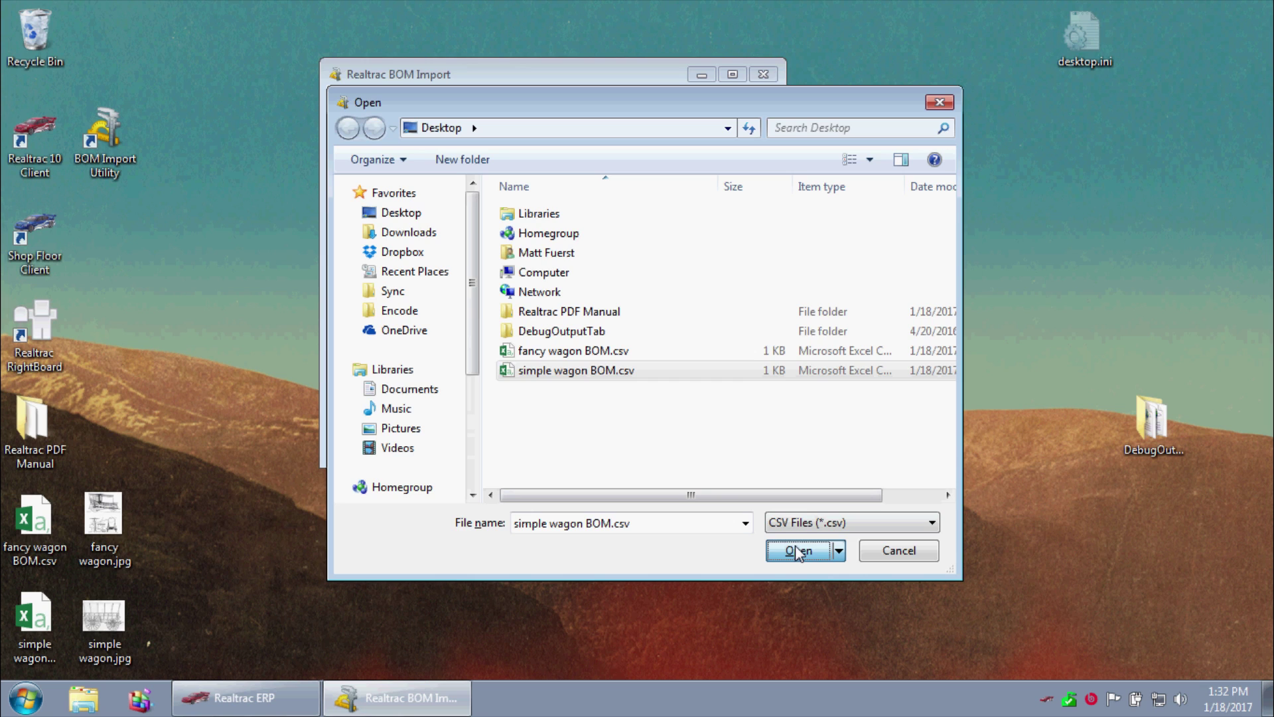
click(796, 552)
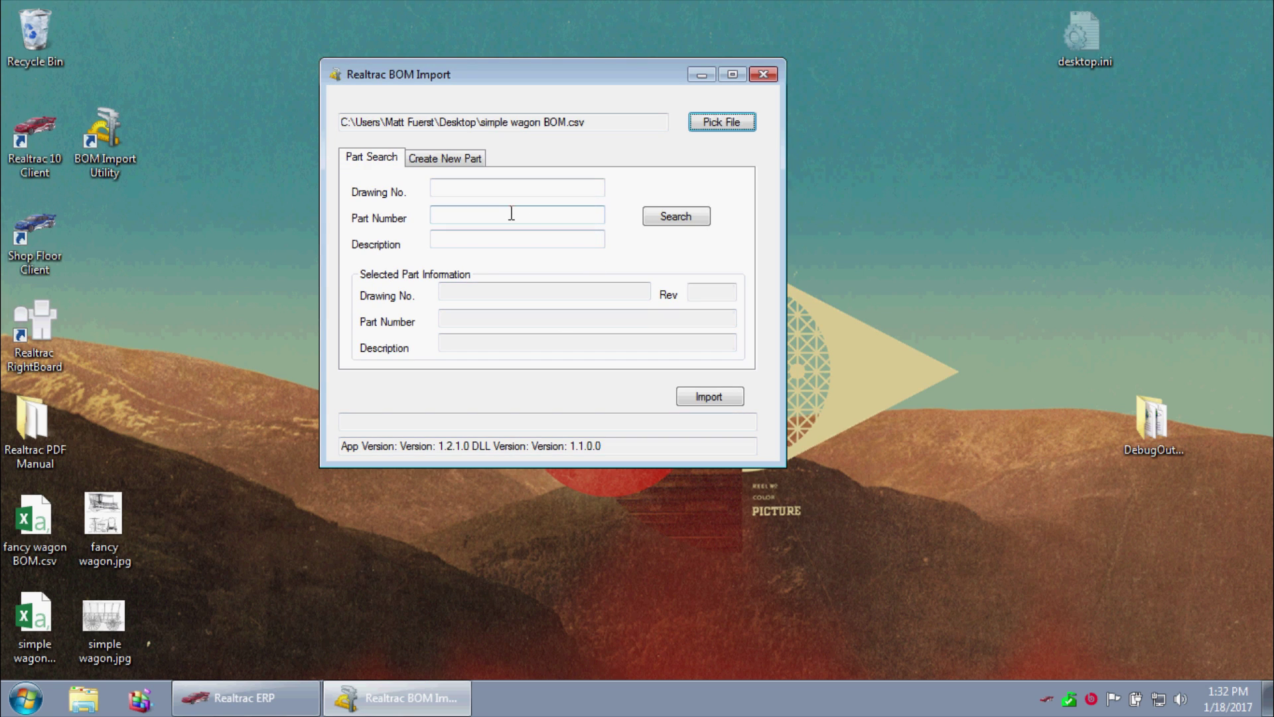
Search drawing 500, select Simple Wagon rev 1, and run the import
click(517, 188)
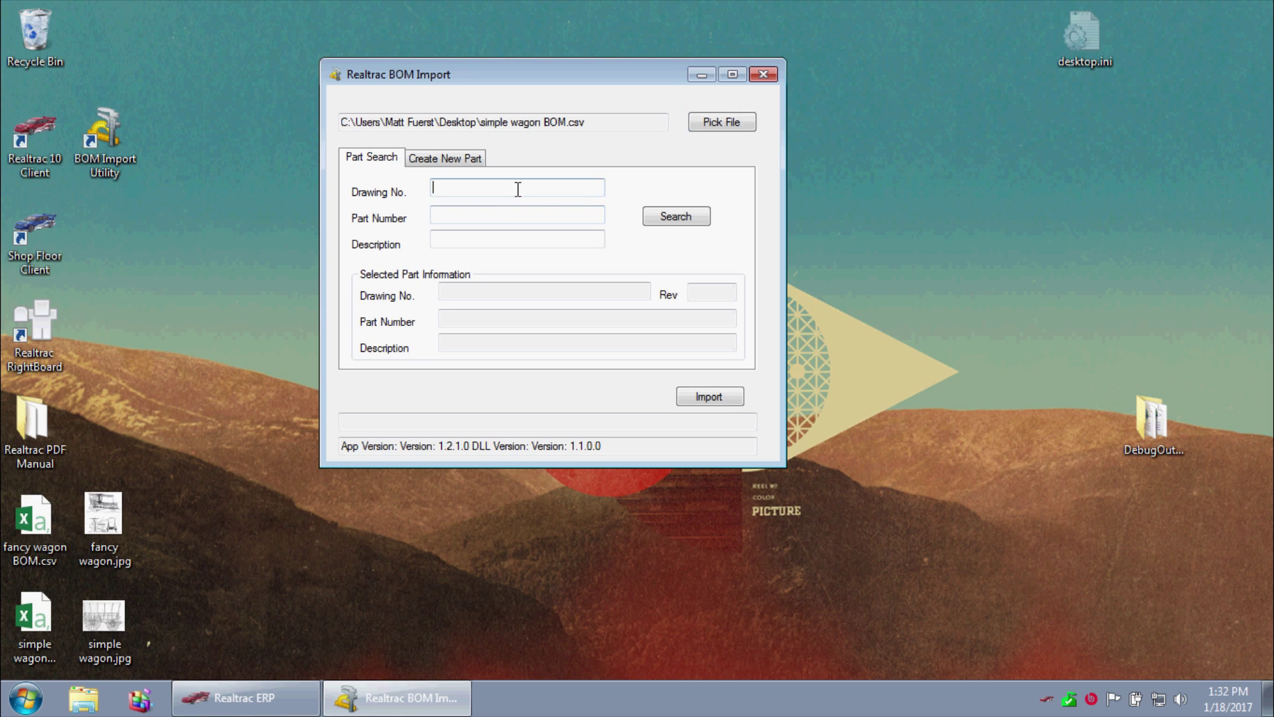
text(500)
click(677, 217)
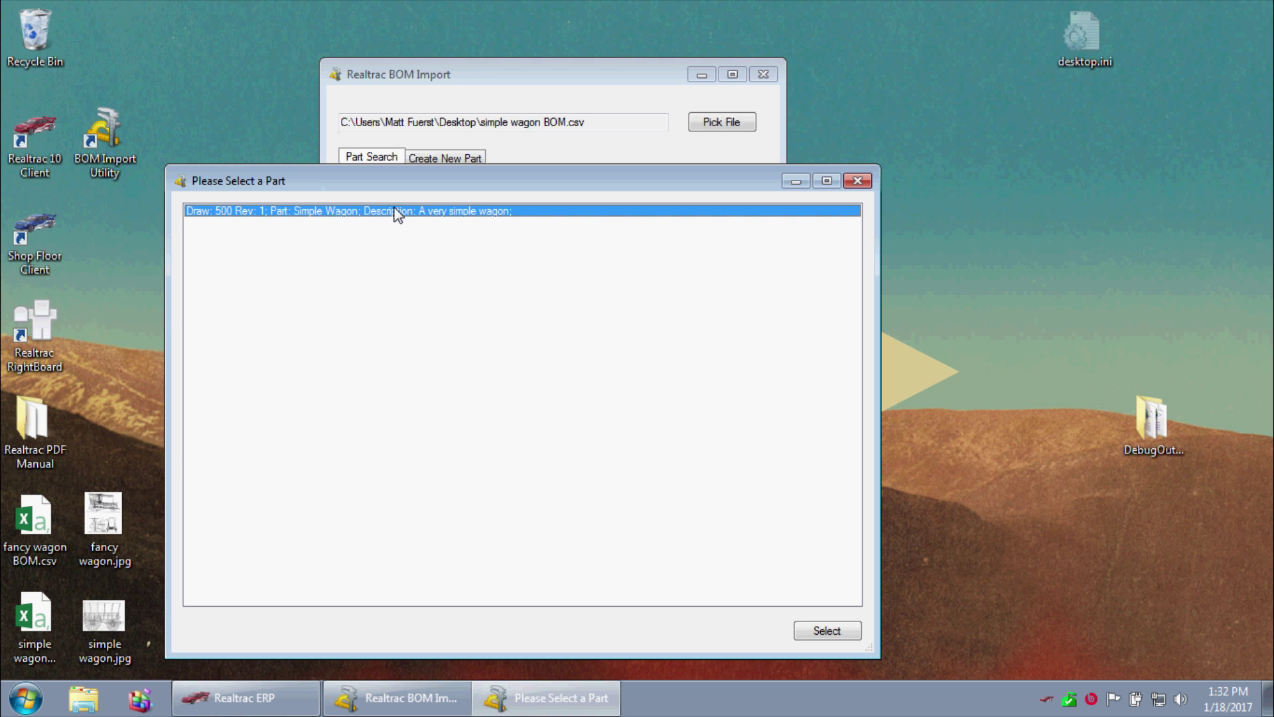
click(831, 630)
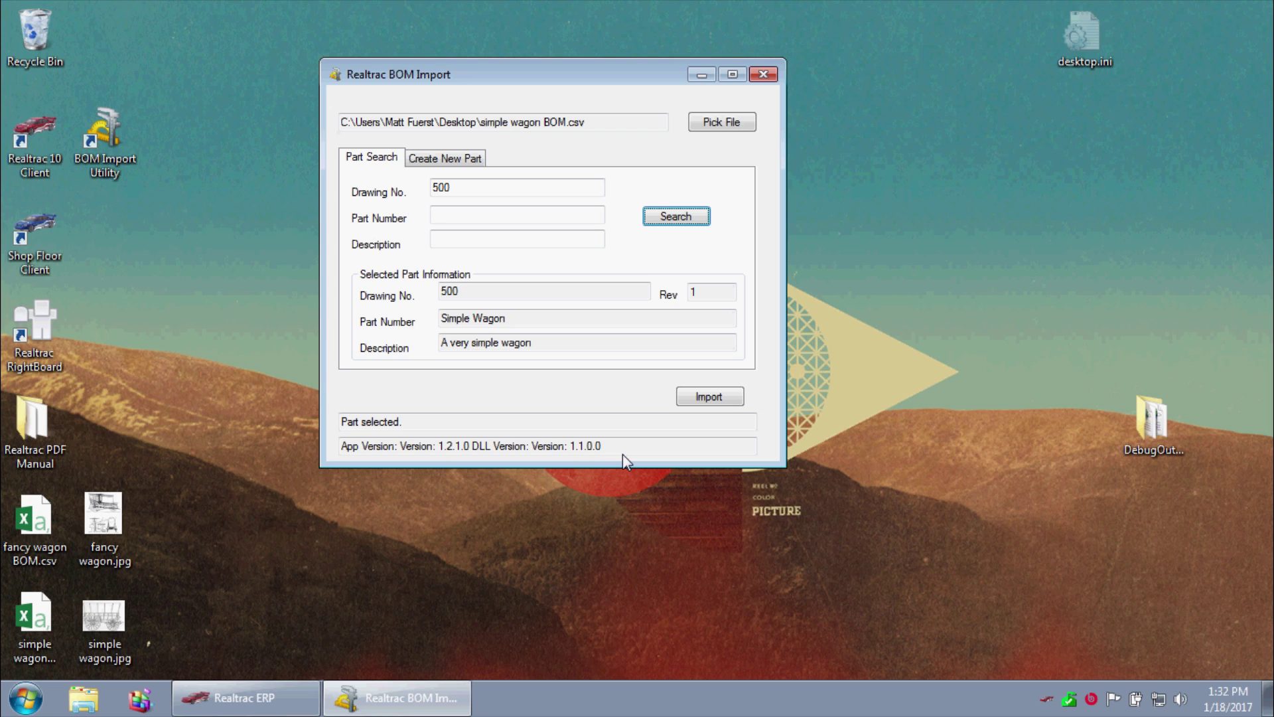
click(709, 397)
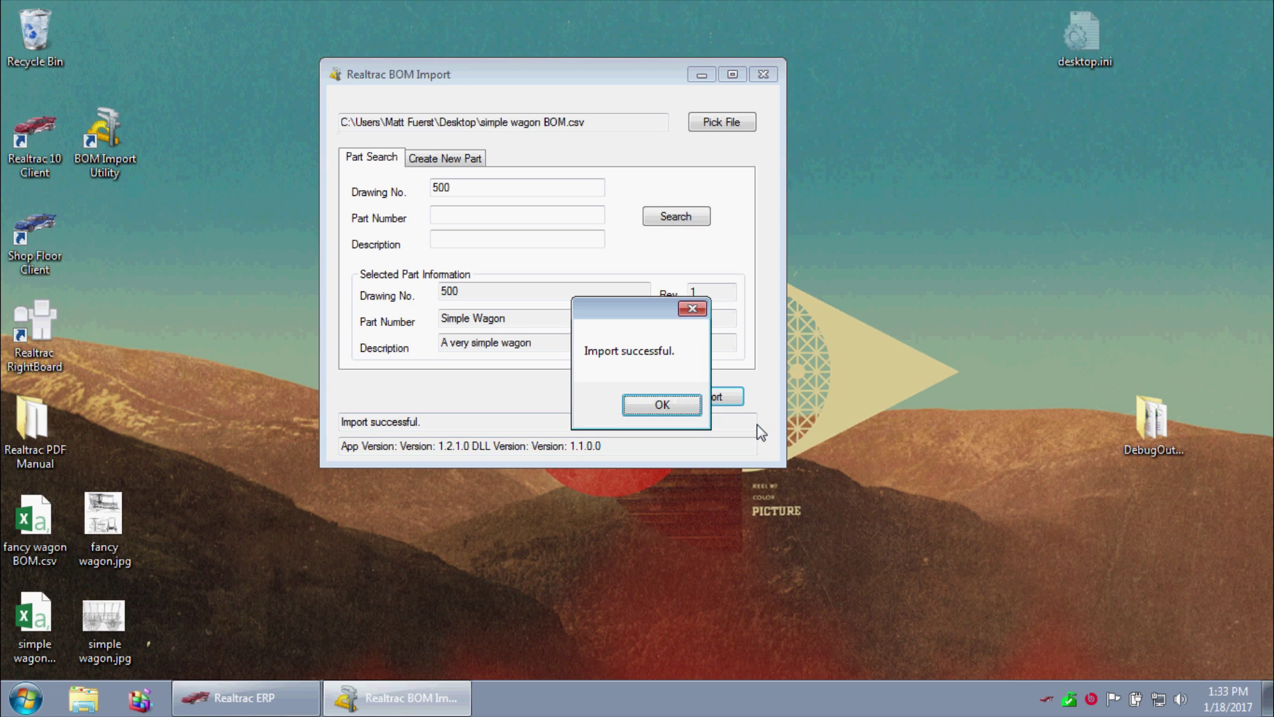
Dismiss the Import successful message so the form clears
click(685, 406)
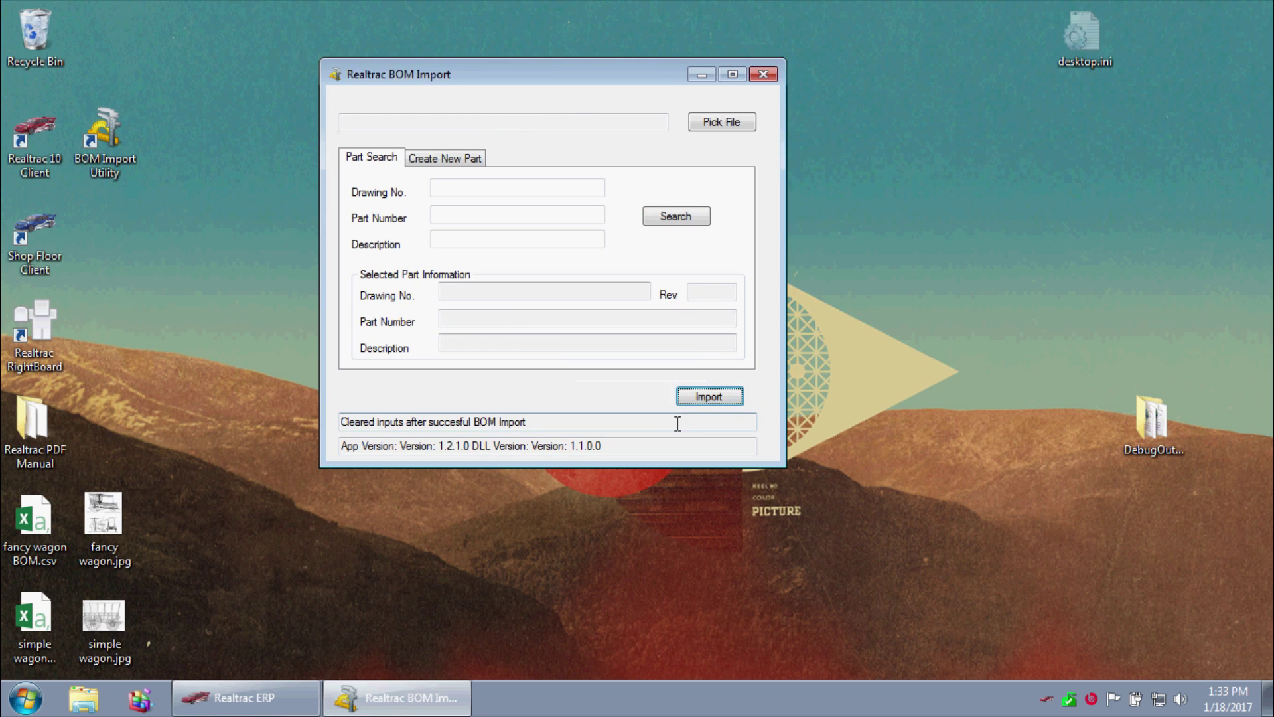
Close BOM Import and reopen job 17Z2014 from the Jobs list
click(762, 76)
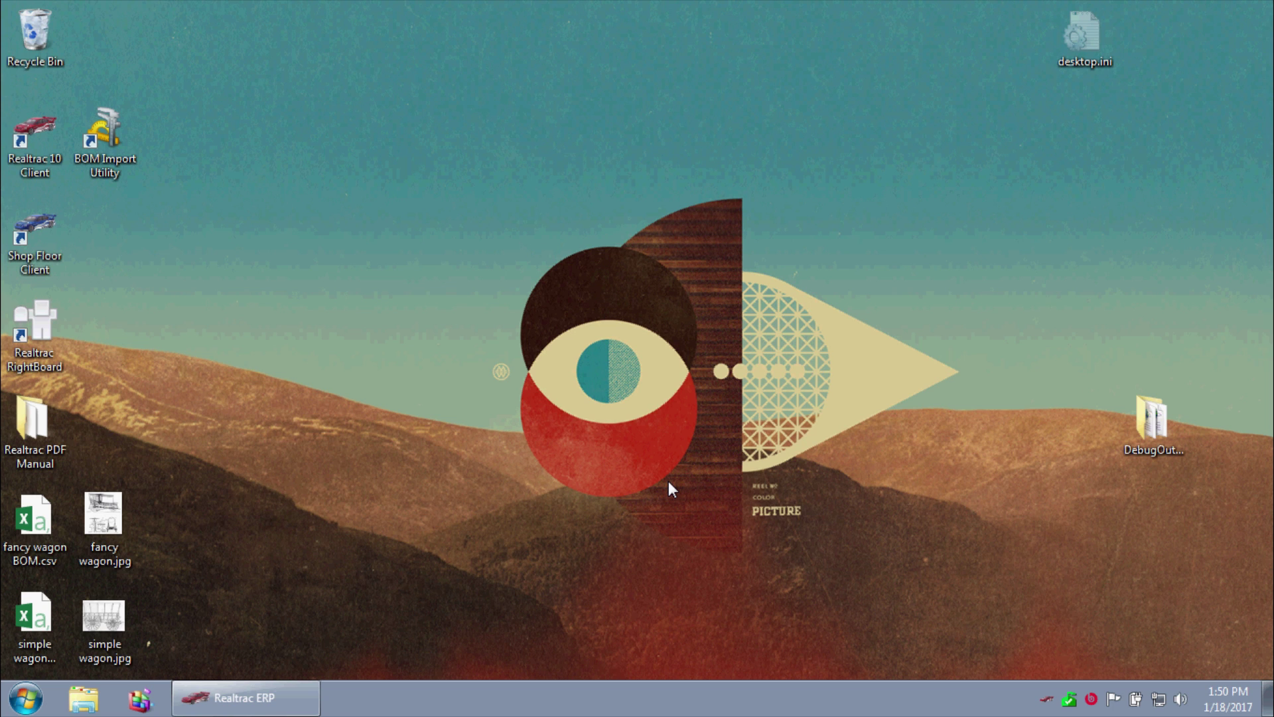
click(215, 697)
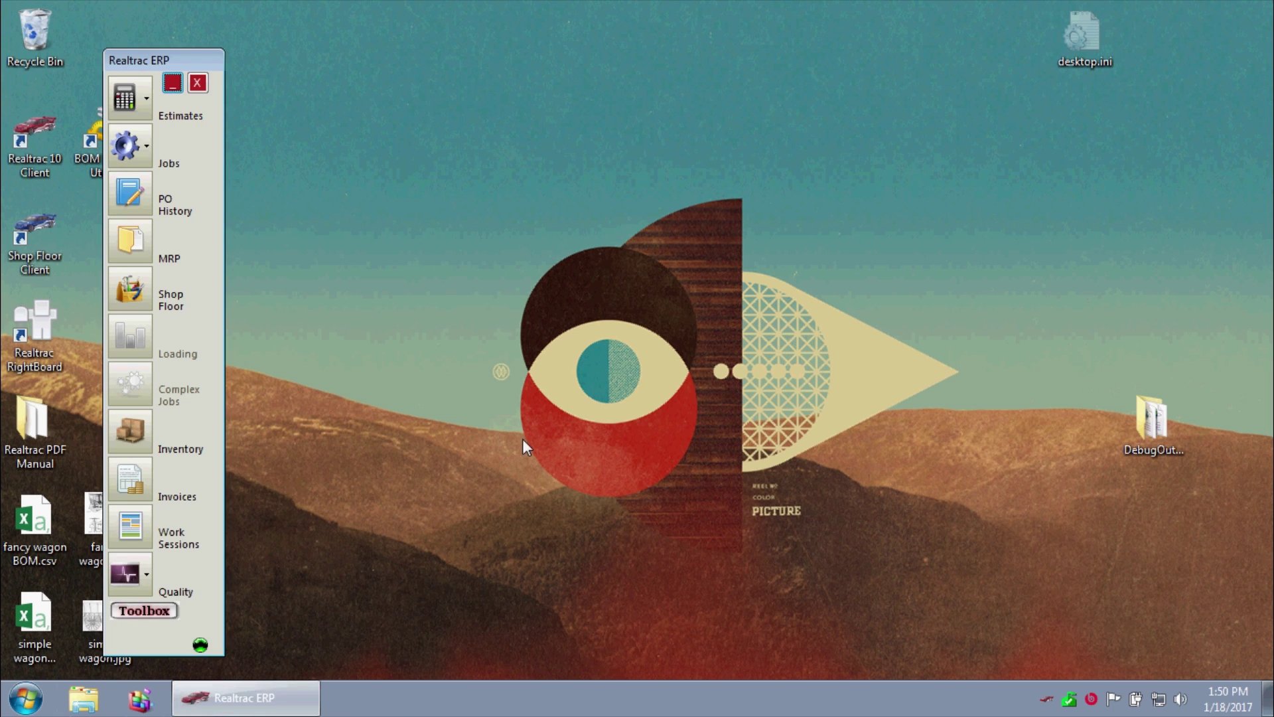
click(126, 146)
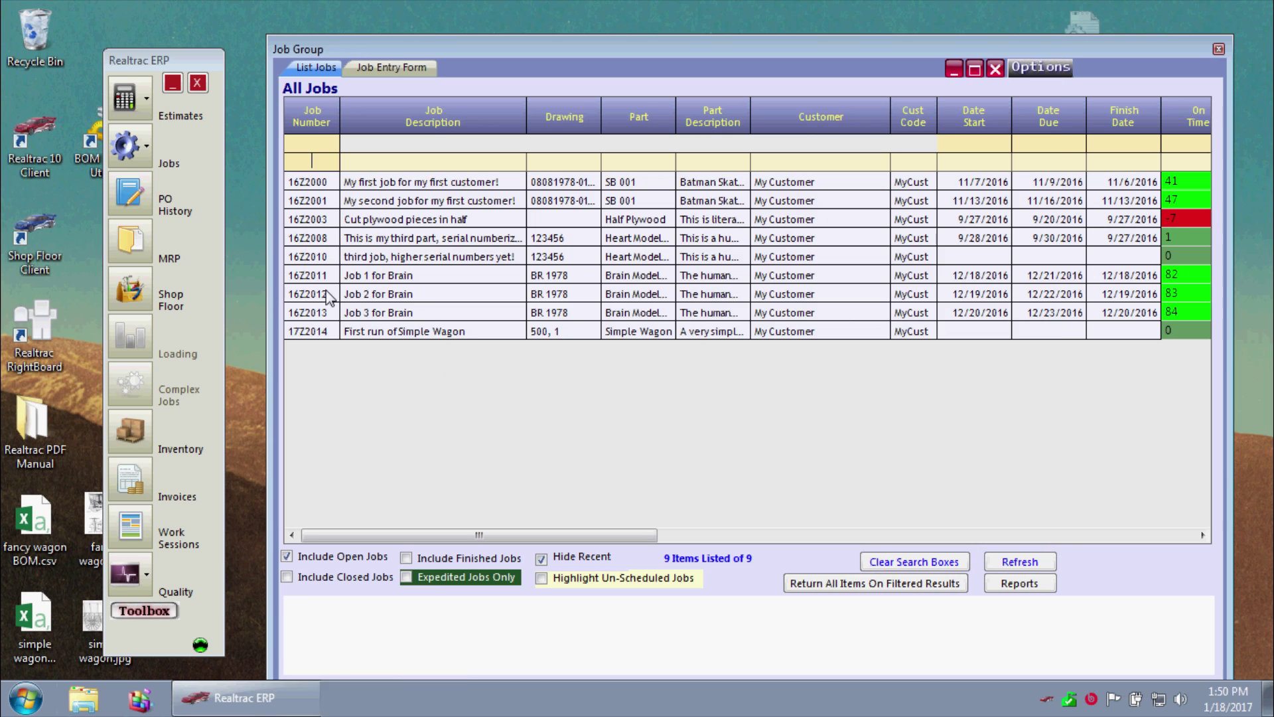
double_click(316, 332)
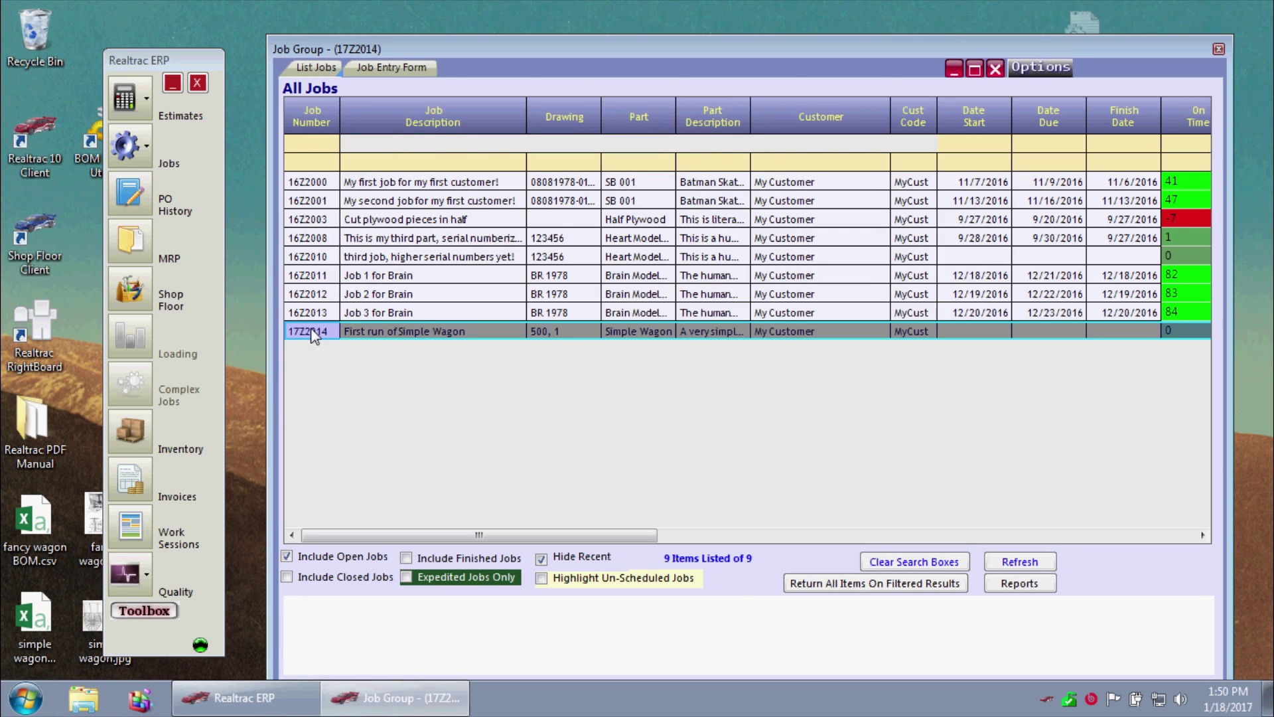
Review the bolts, washers, plywood and red paint #7 BOM lines, then close the job
click(484, 86)
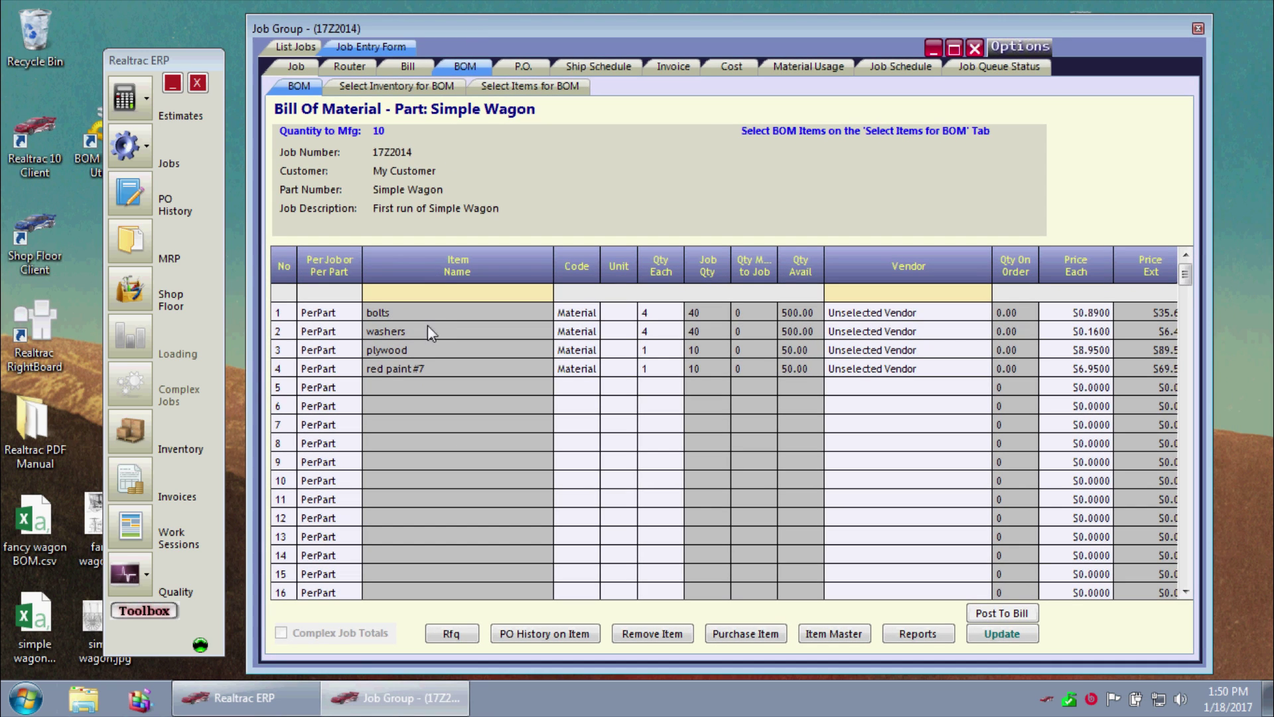
click(433, 310)
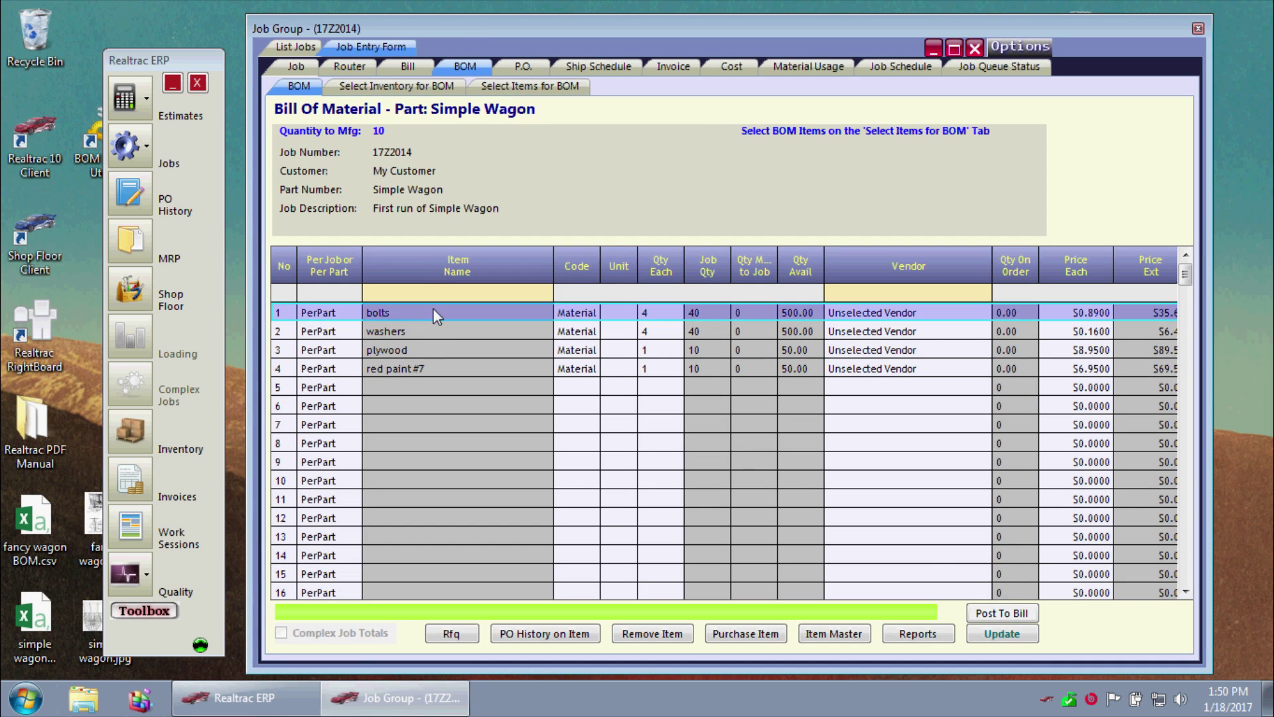
click(432, 329)
click(436, 348)
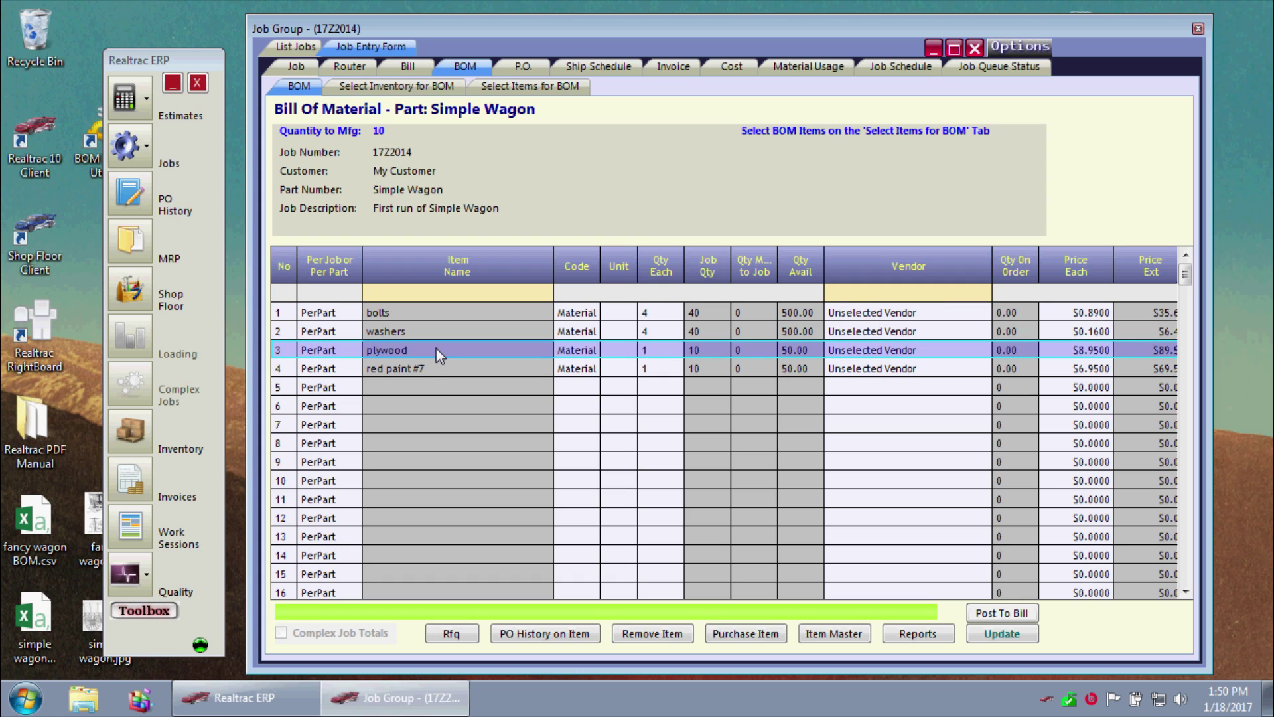
click(973, 49)
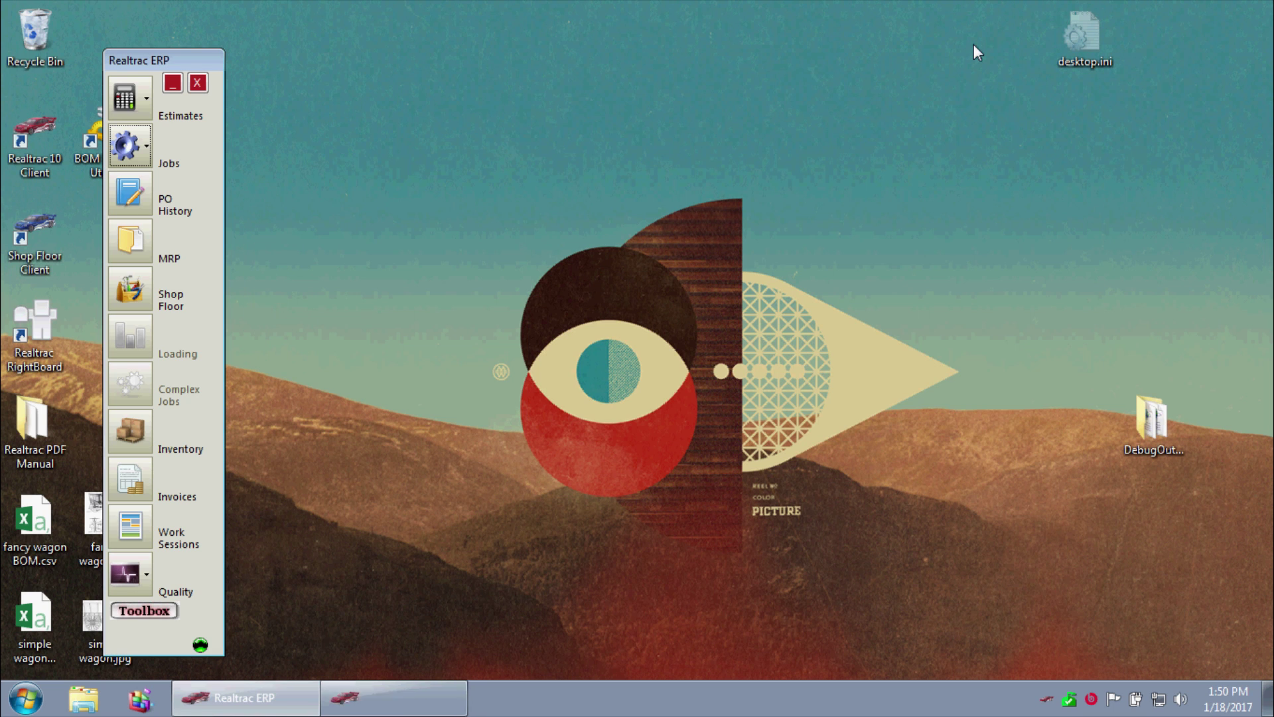
Open fancy wagon BOM.csv in Excel and widen the part number, description and material columns
click(171, 86)
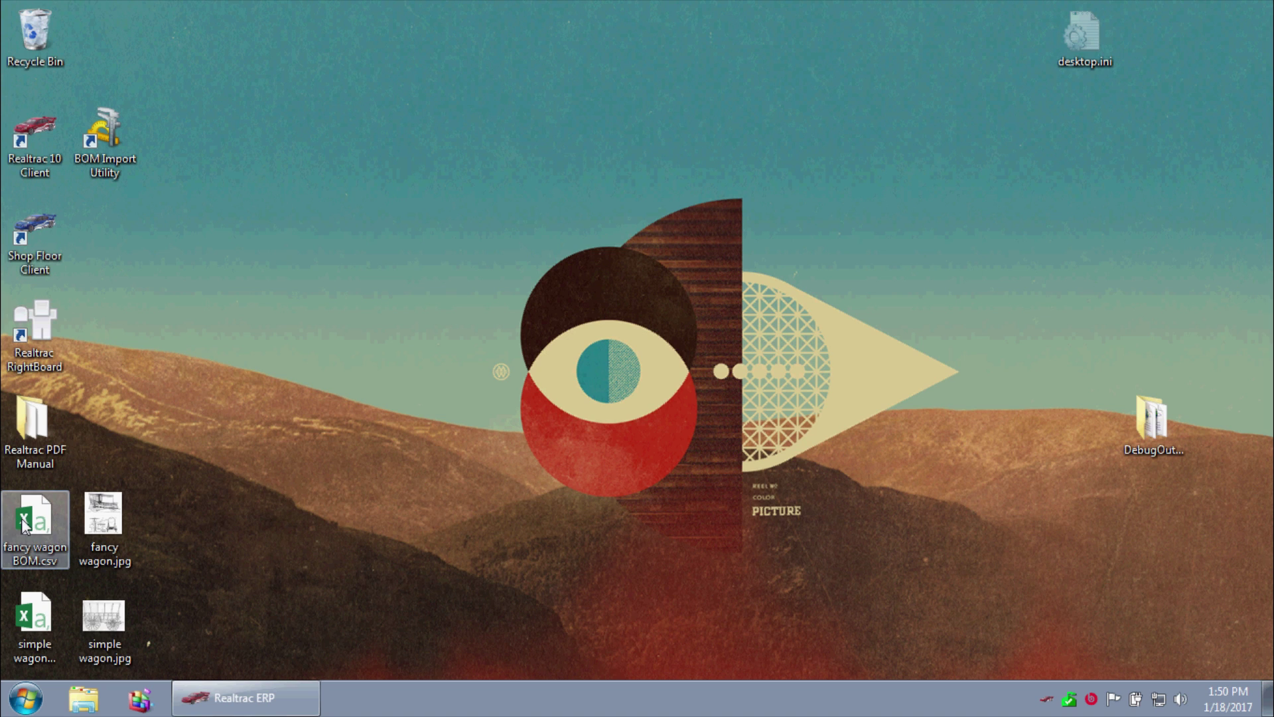
double_click(67, 514)
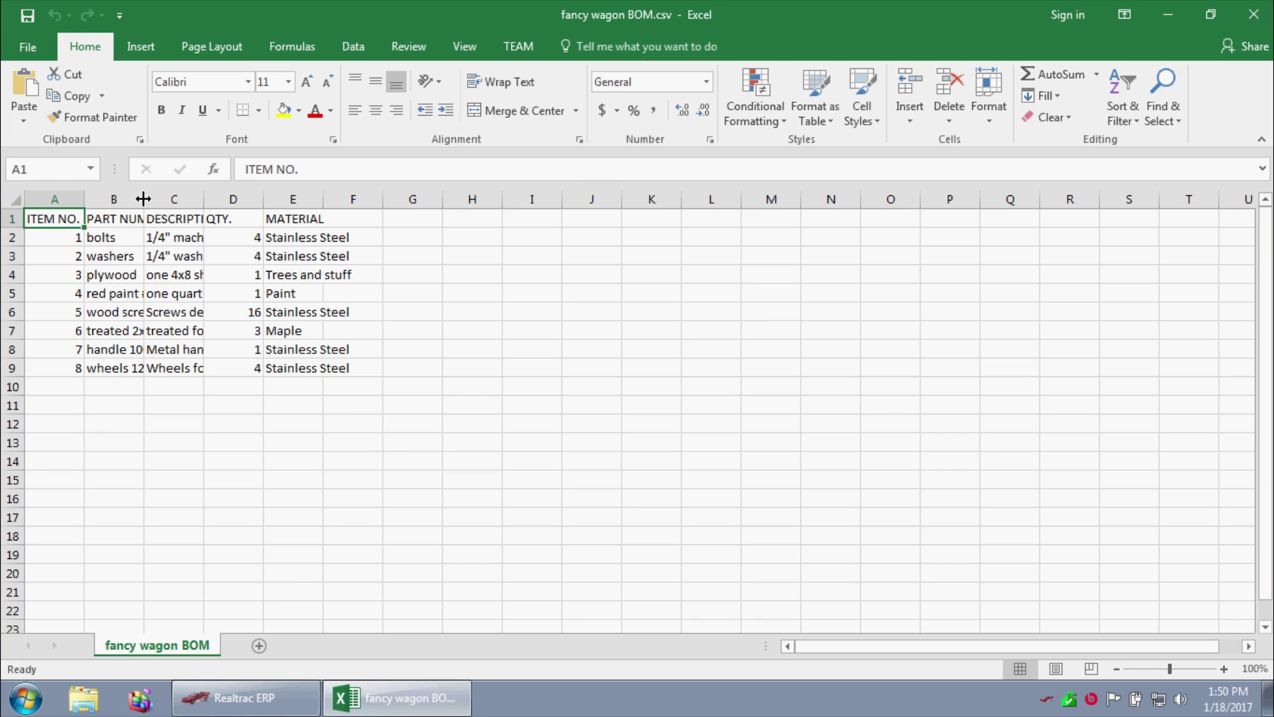
double_click(145, 199)
double_click(236, 200)
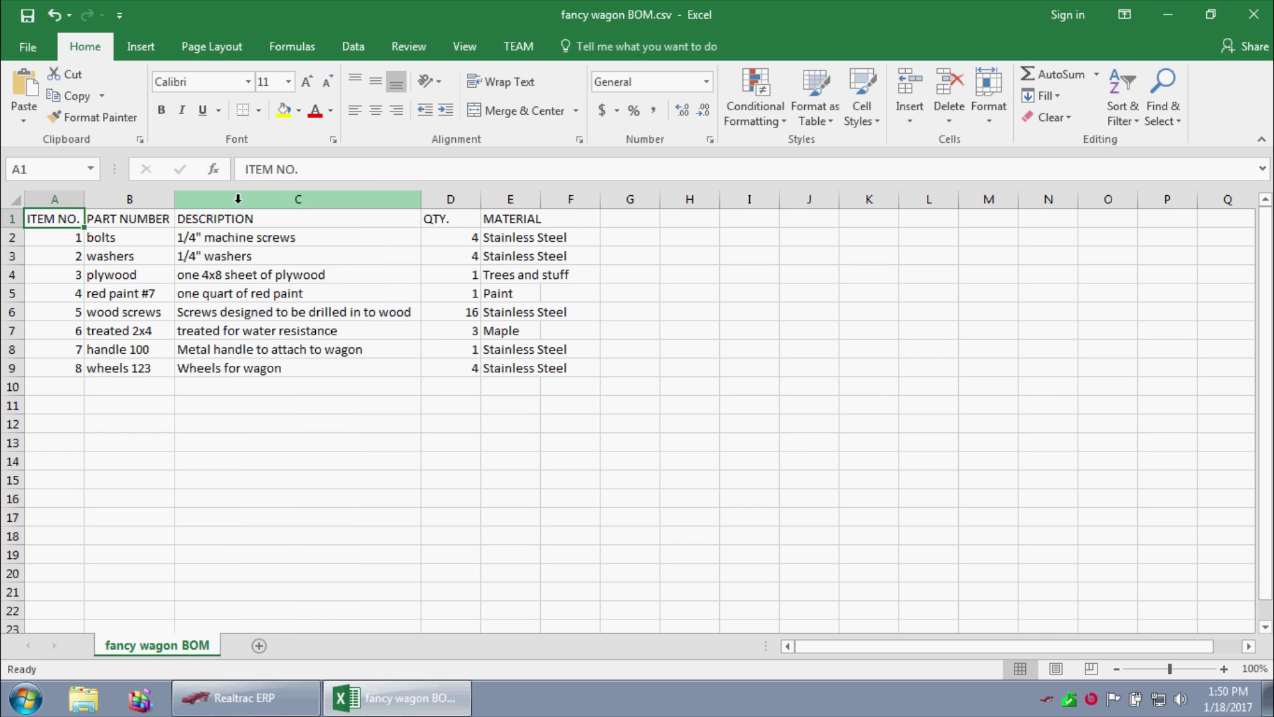
double_click(540, 199)
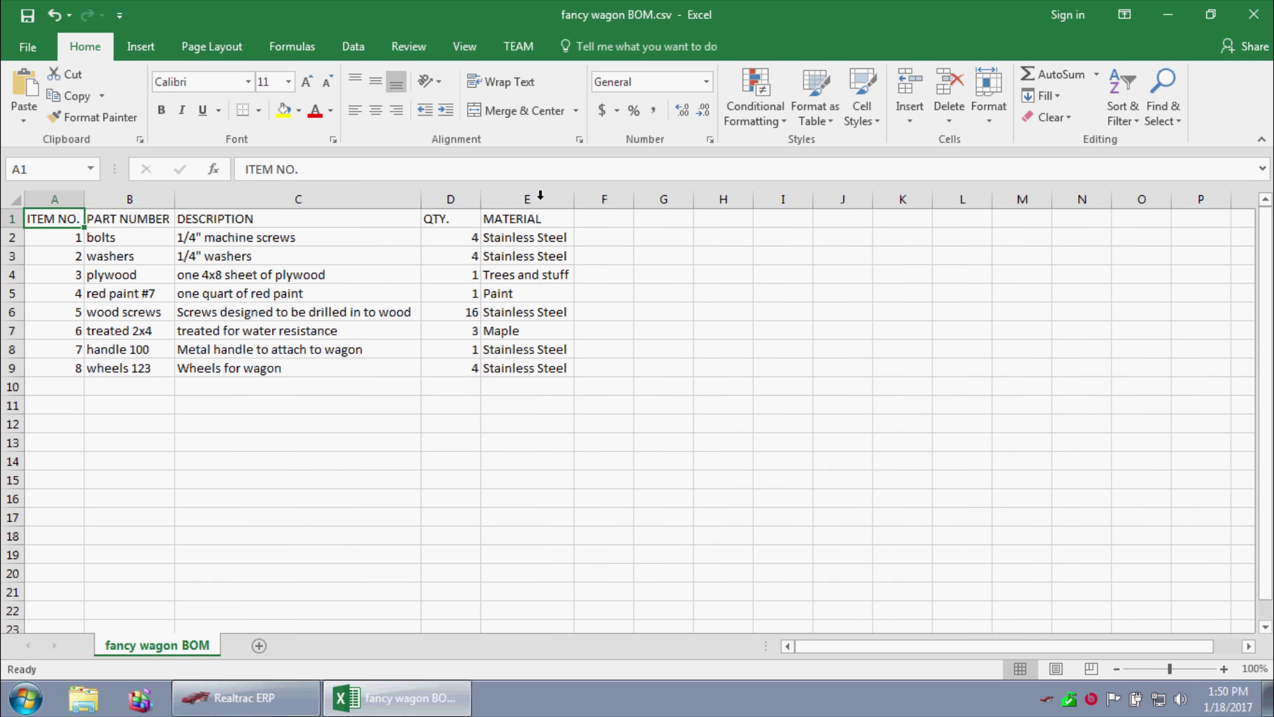
Review the part numbers and treated 2x4 description, then close without saving and restore Realtrac ERP
click(129, 239)
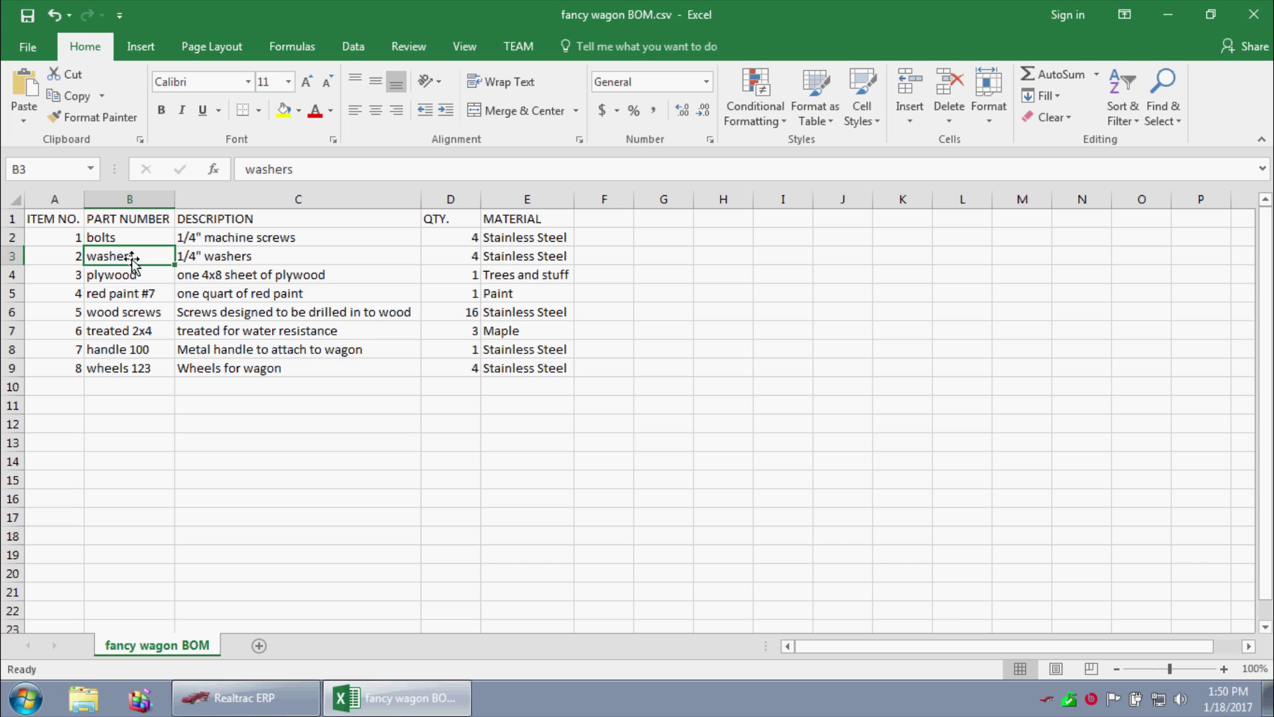
click(132, 293)
click(132, 346)
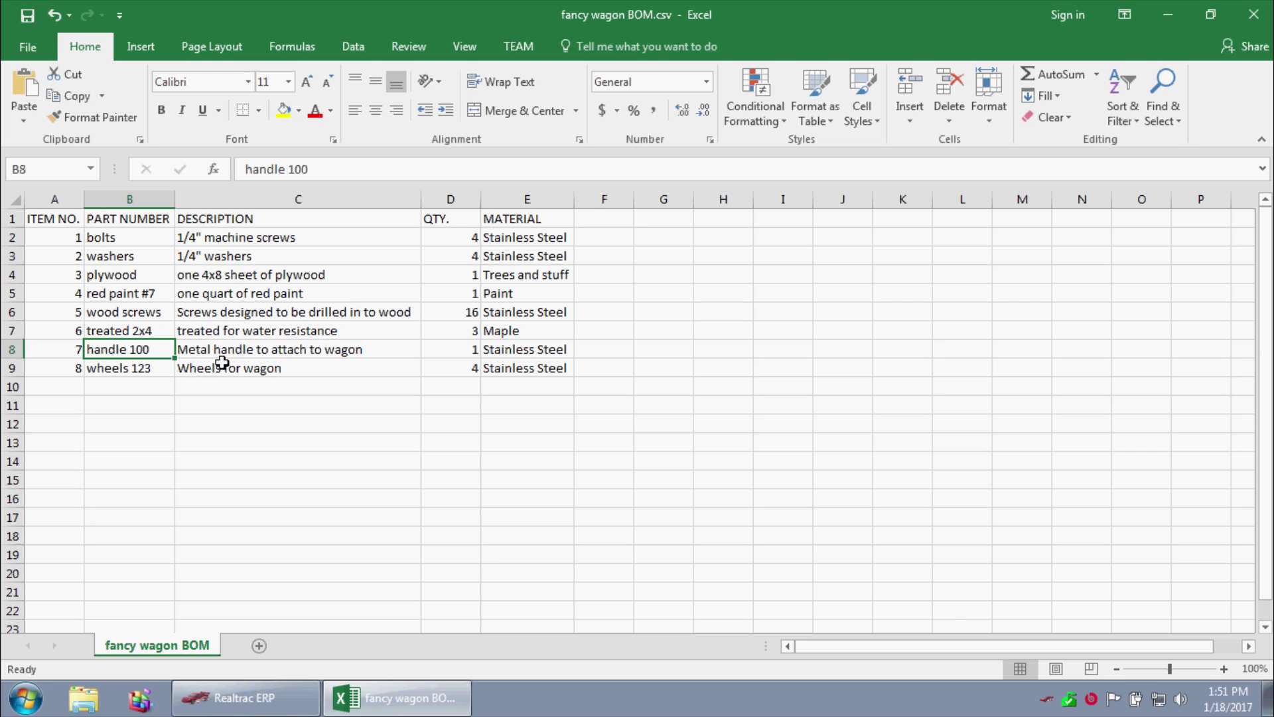
click(299, 335)
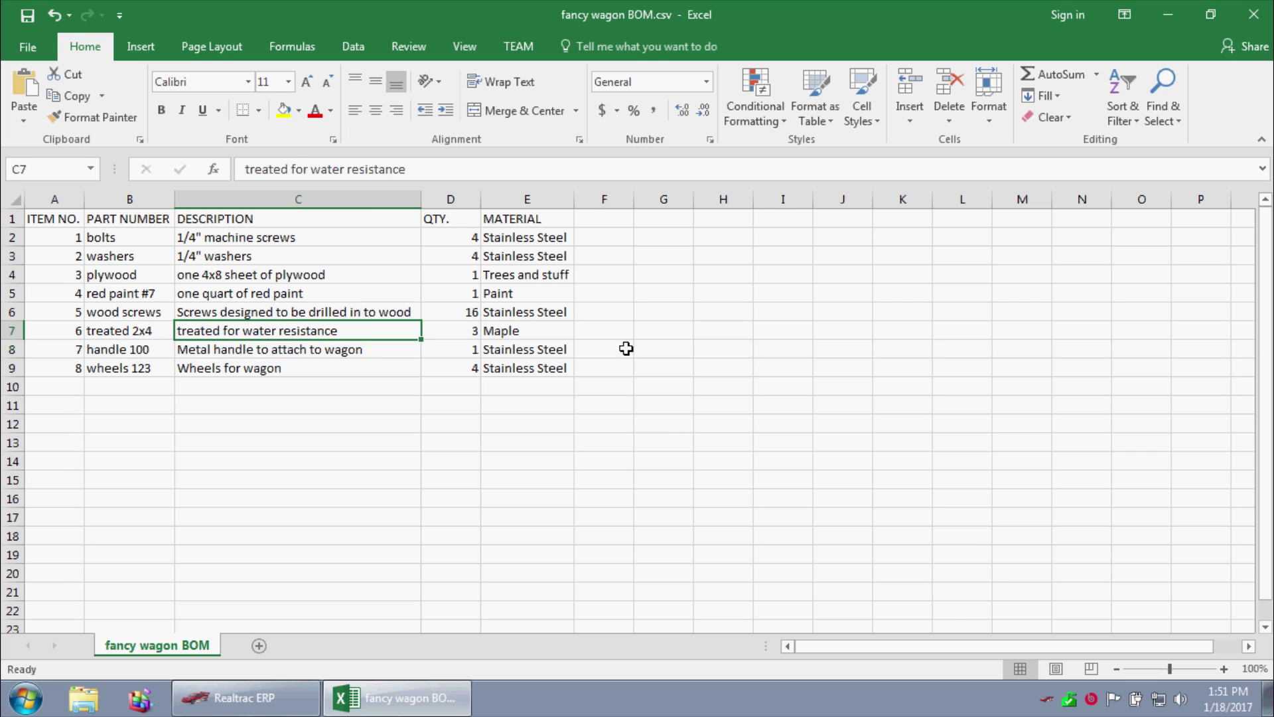
click(1253, 13)
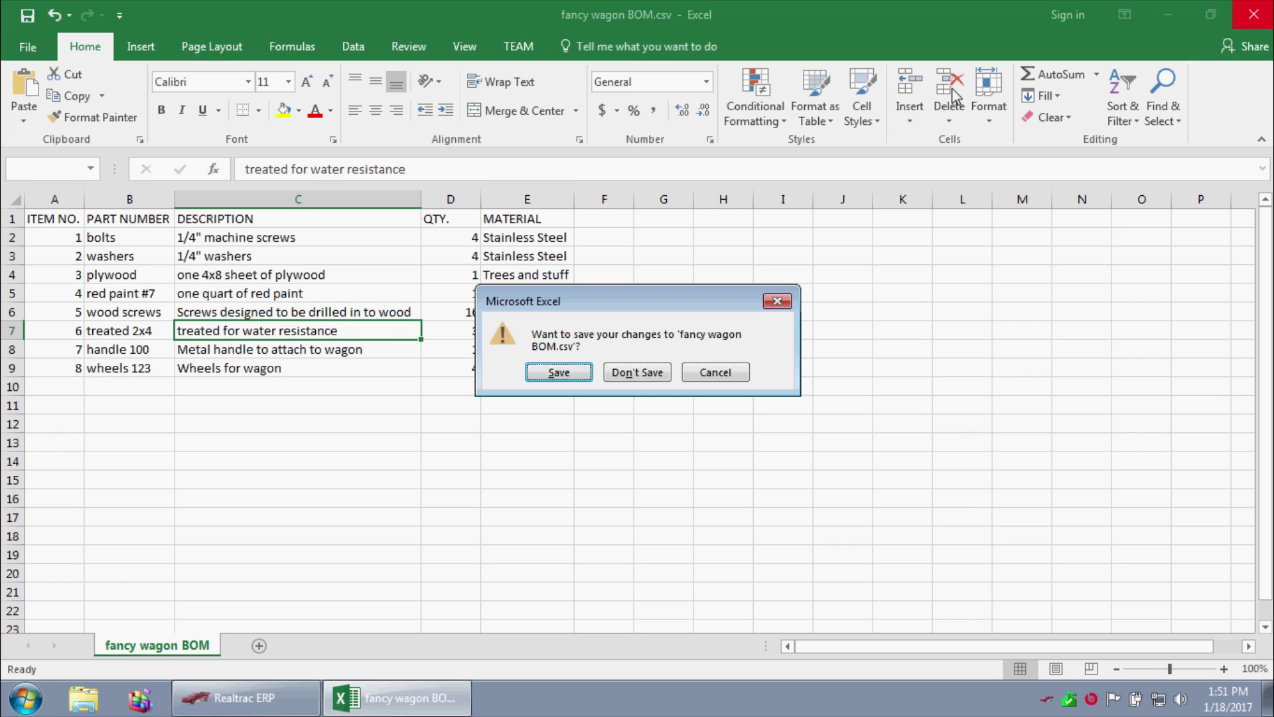
click(634, 371)
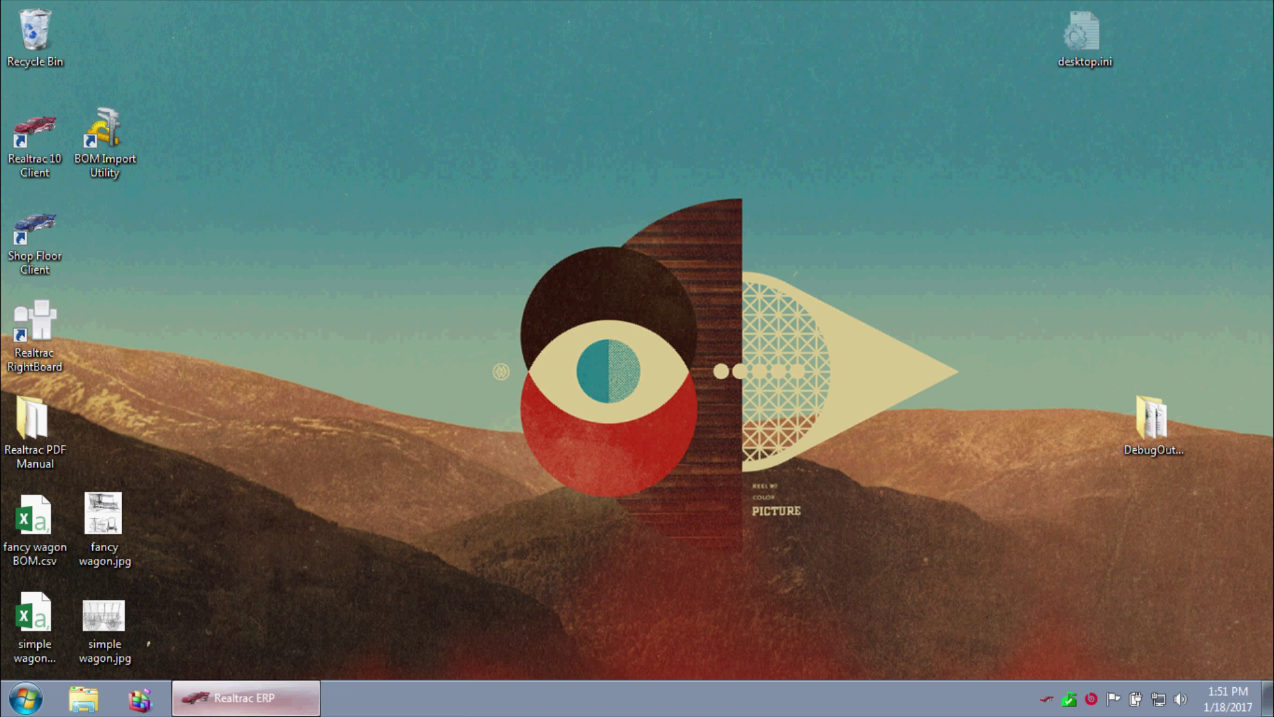
click(245, 696)
Open estimate 17A3002 and review its Saw plywood and Inspect router operations and its BOM
click(120, 101)
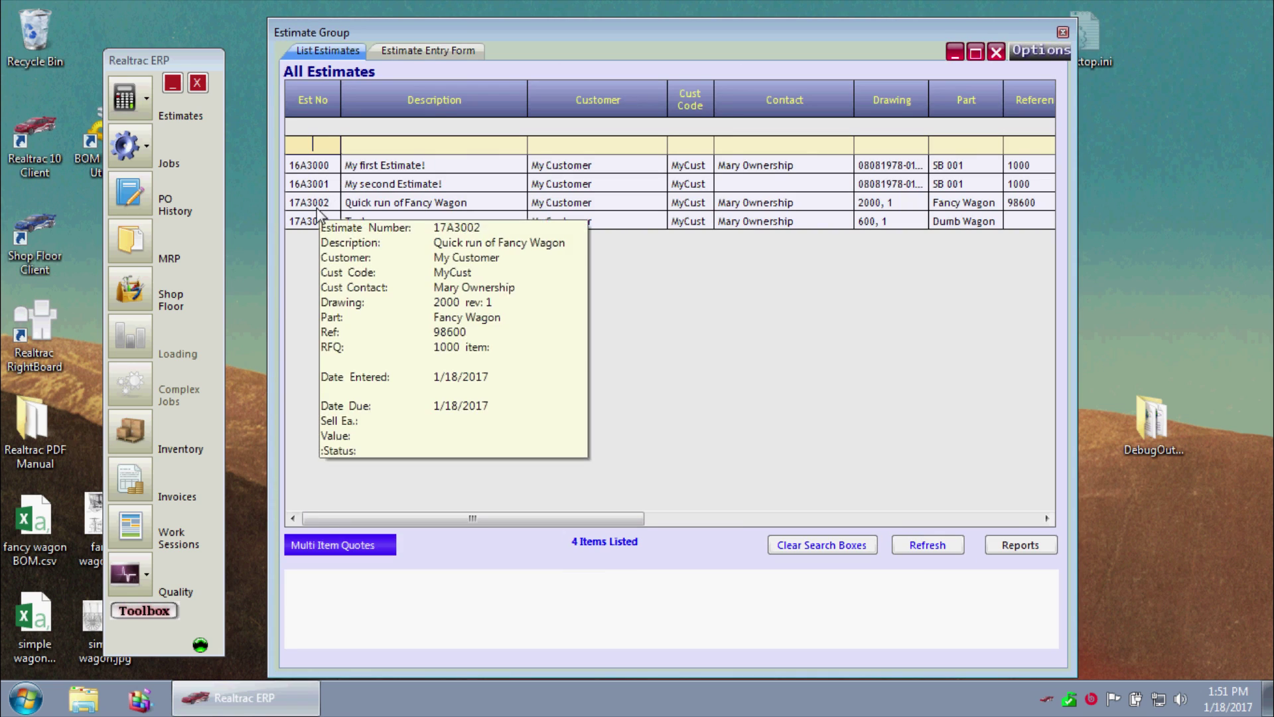
double_click(319, 203)
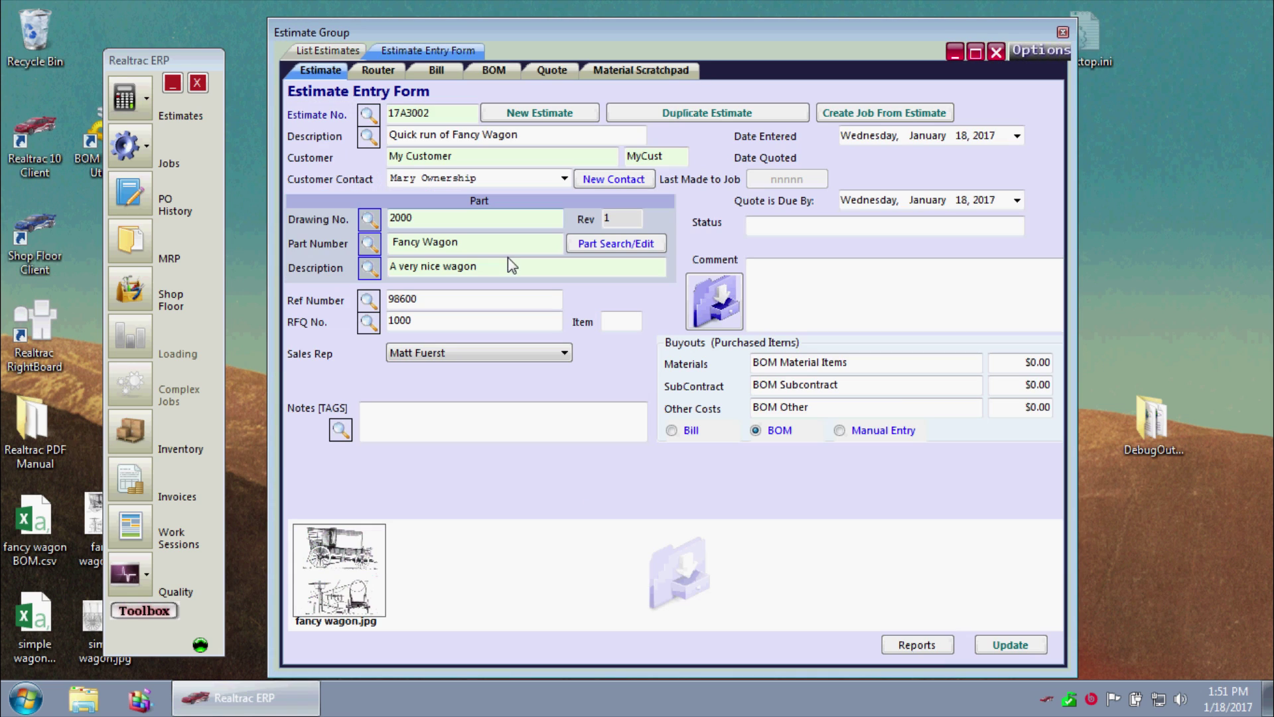
click(378, 72)
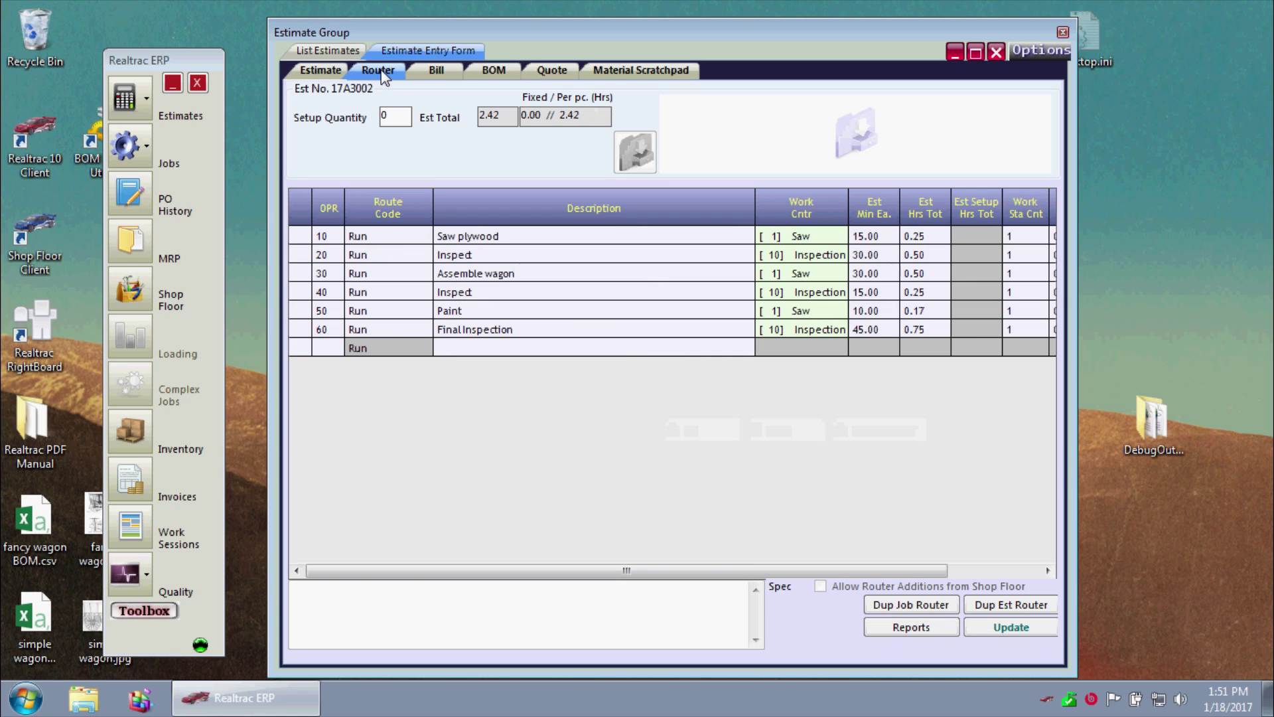
click(514, 243)
click(510, 277)
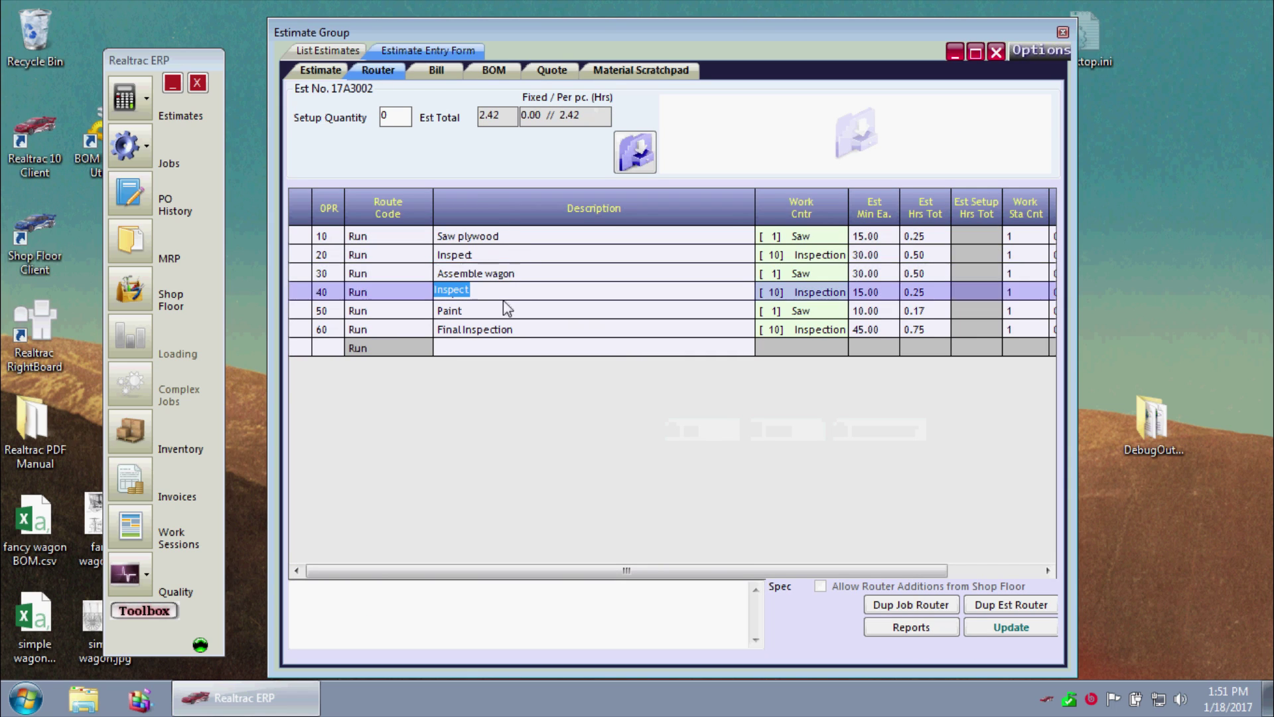
click(494, 70)
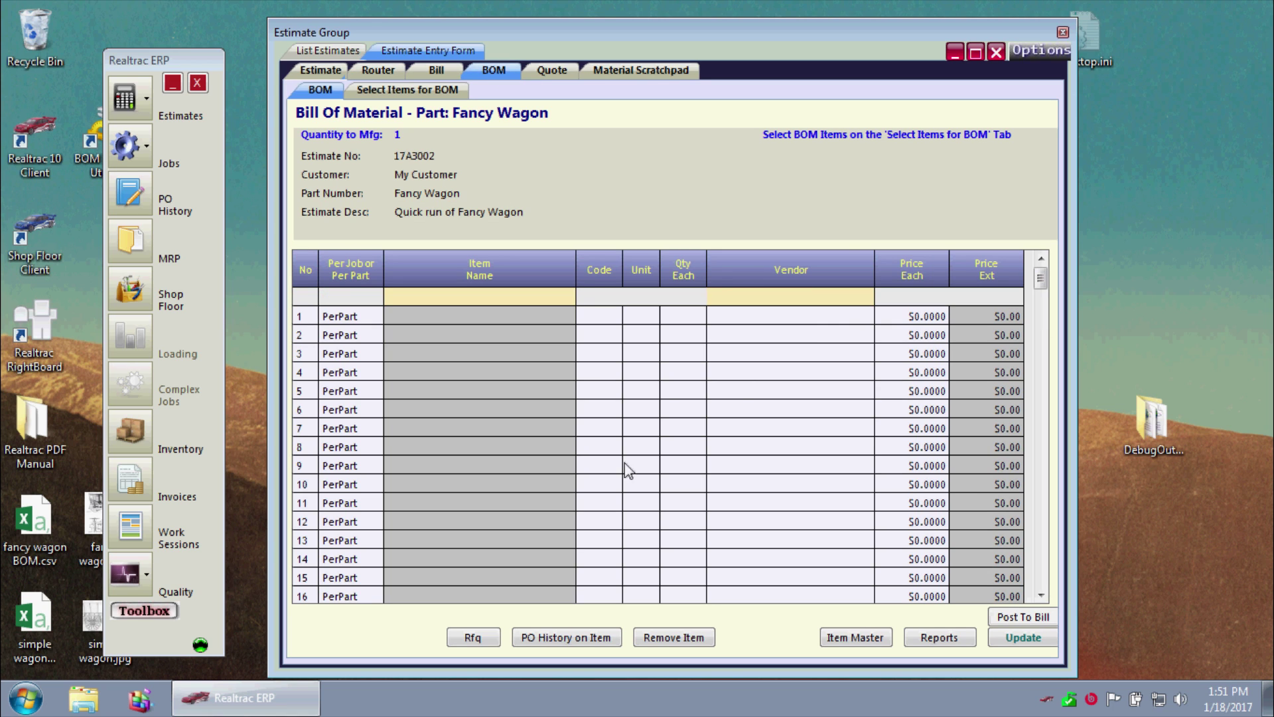
Quote 100 wagons from the router alone: $170.83 cost and $196.46 sell each
click(554, 74)
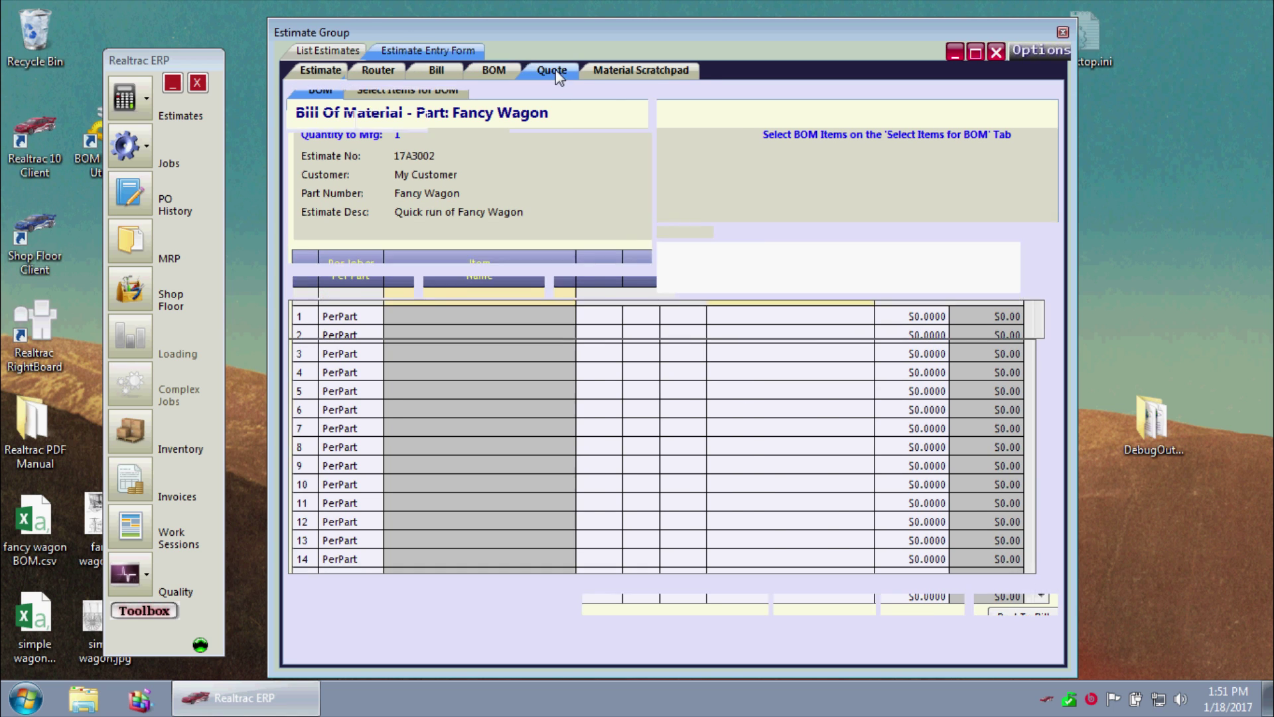
click(637, 391)
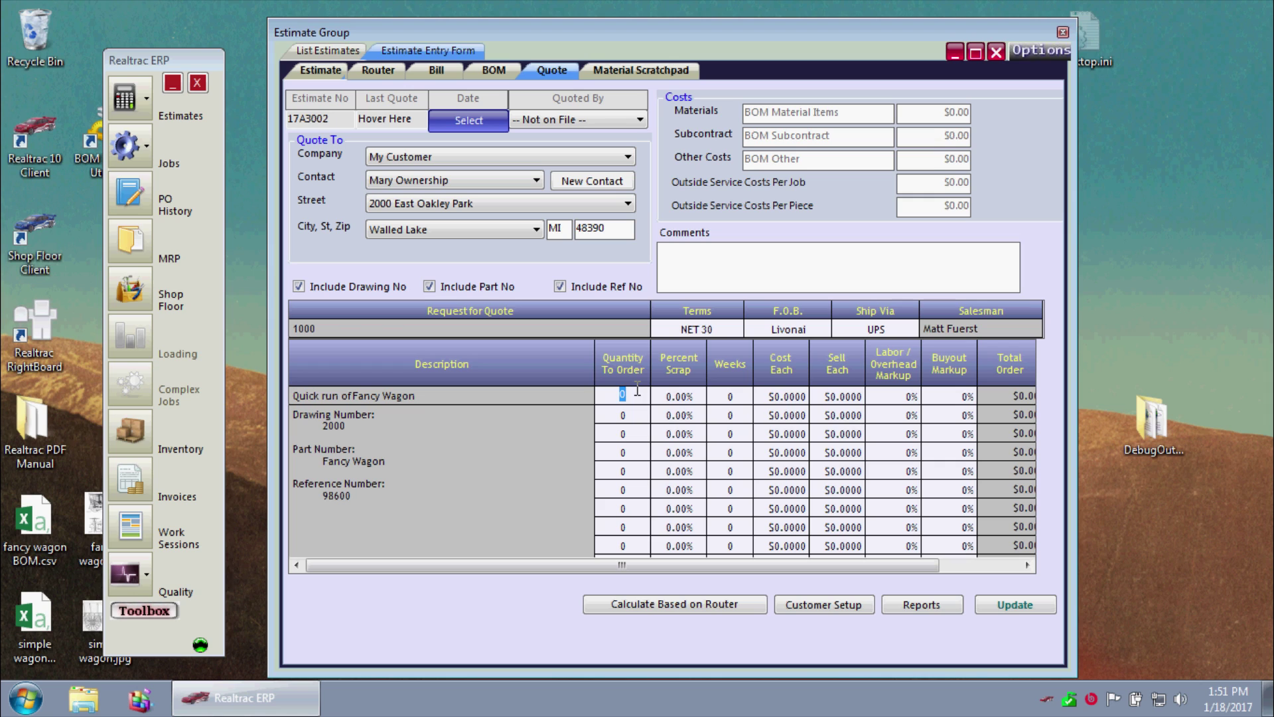
text(100)
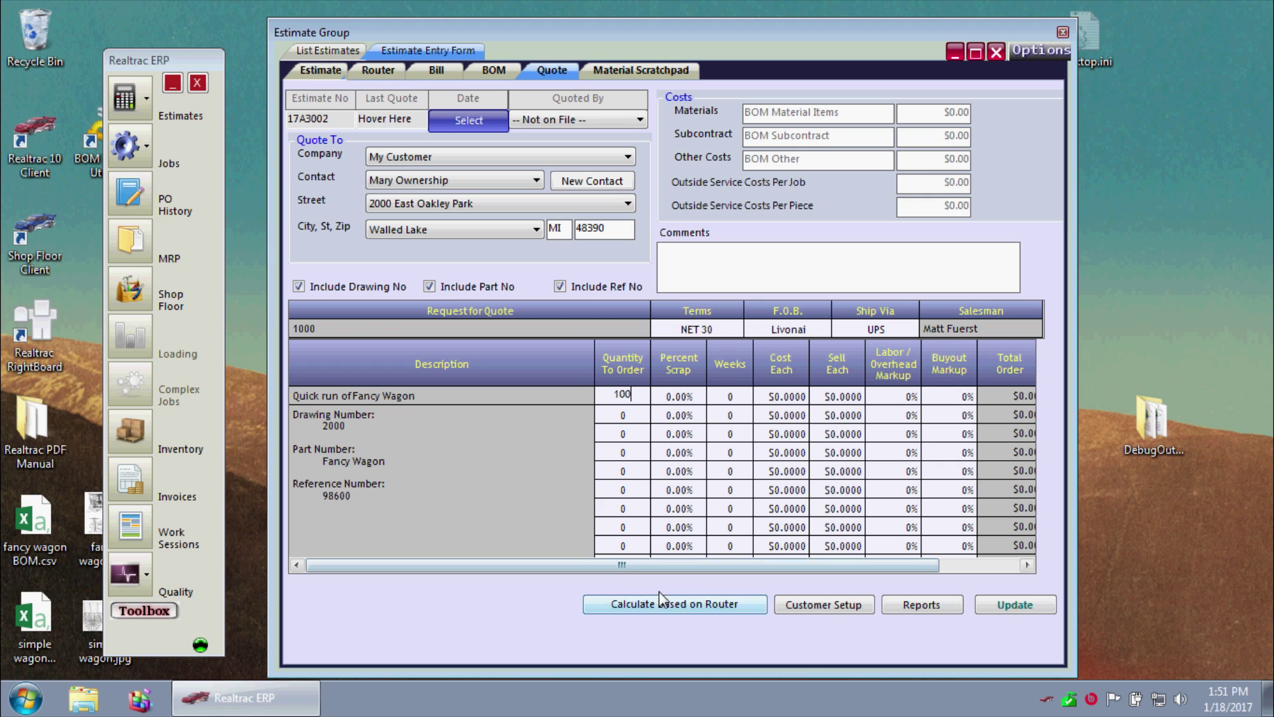
click(659, 597)
click(797, 396)
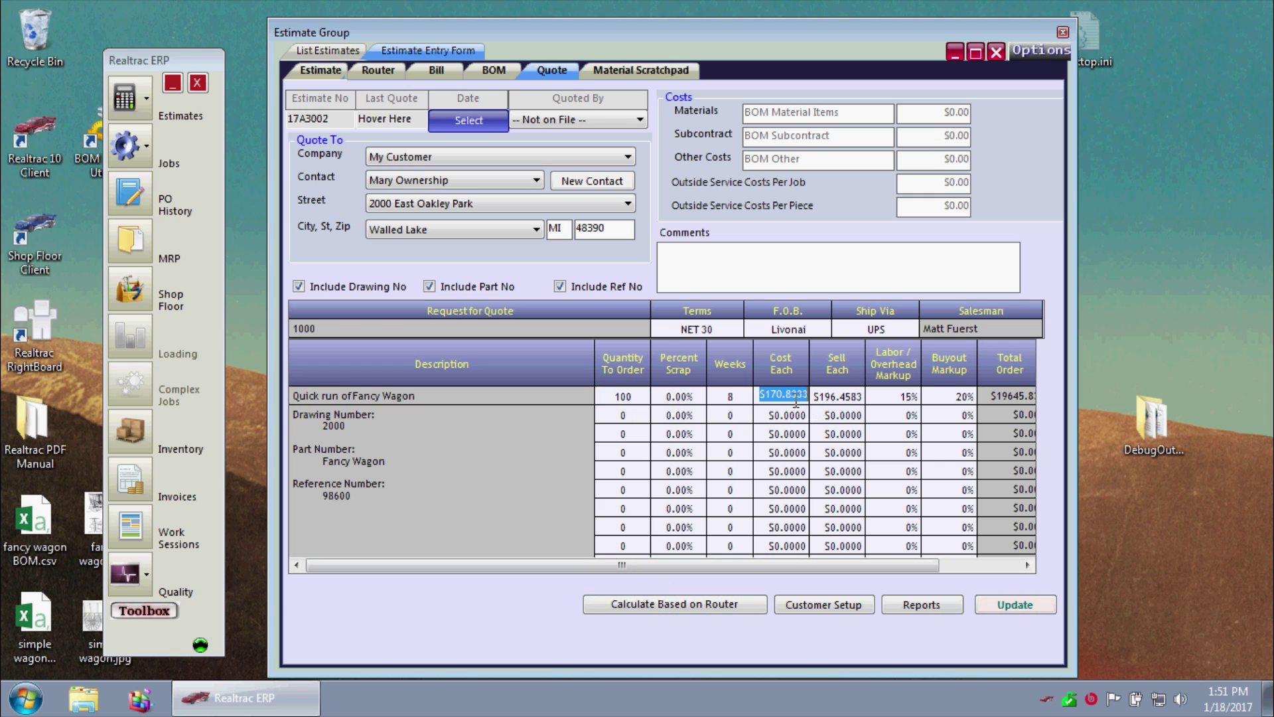
click(841, 398)
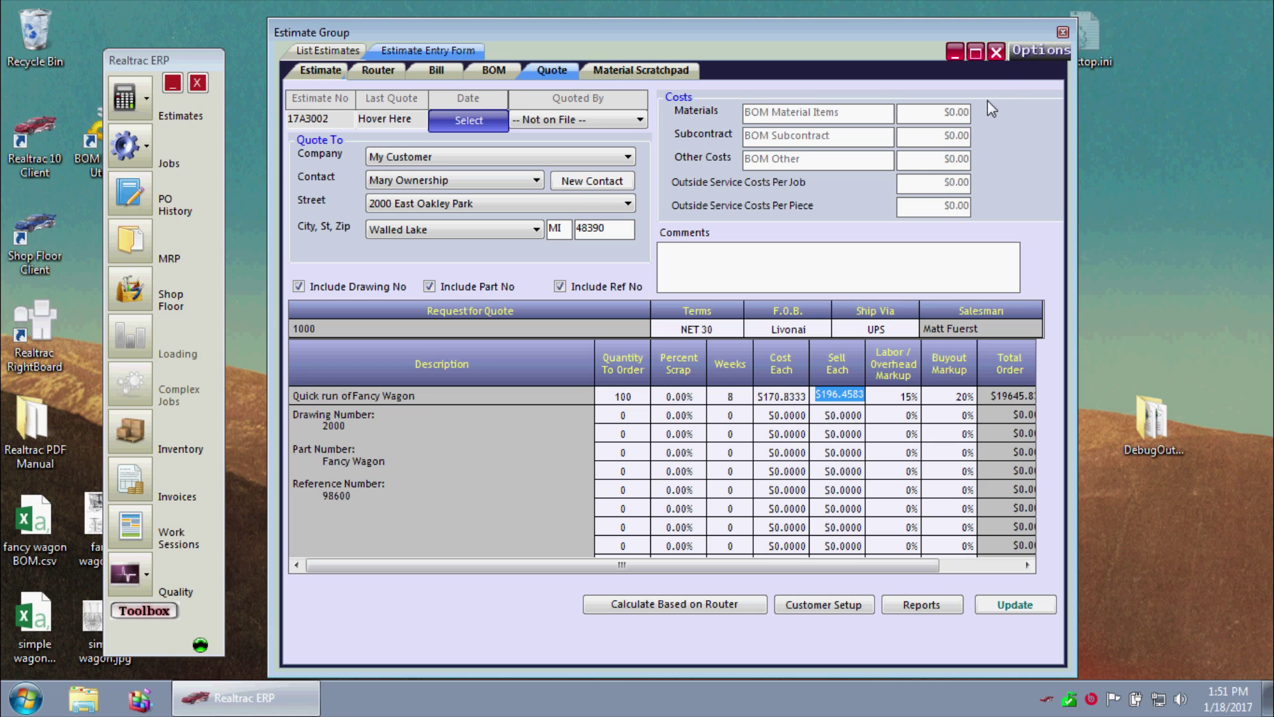
Close the estimate and load fancy wagon BOM.csv into the BOM Import Utility
click(1001, 48)
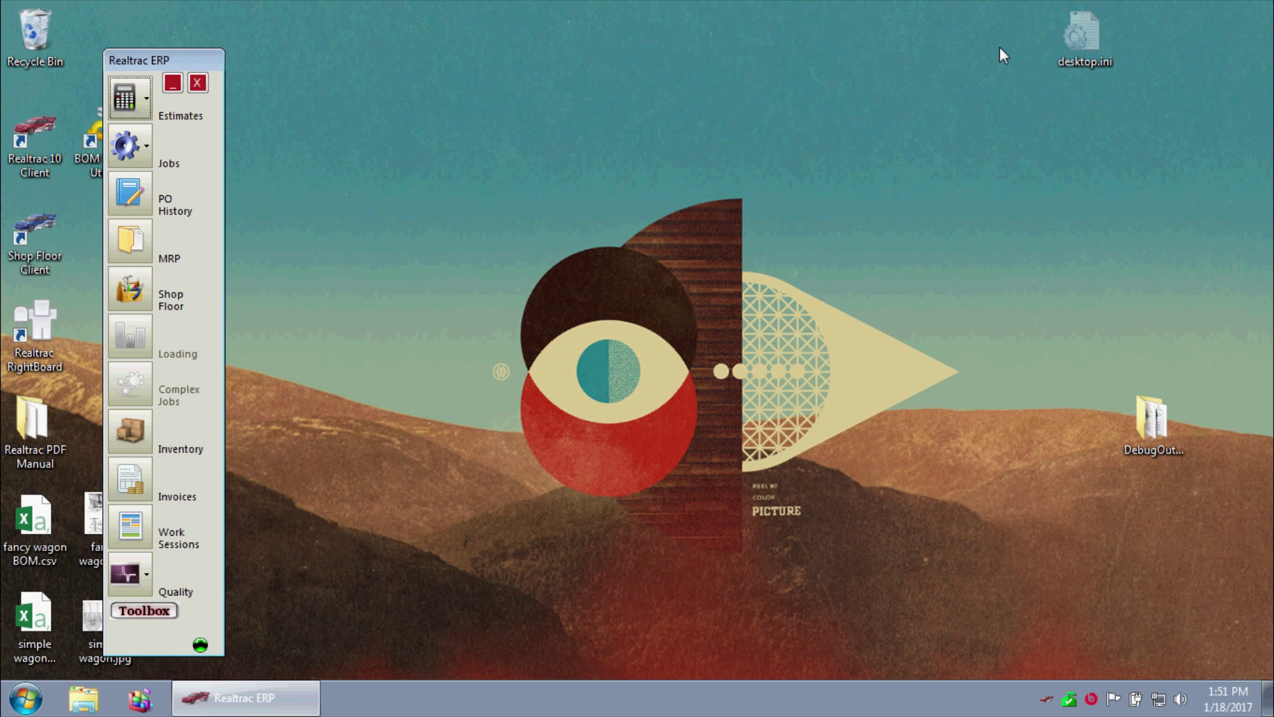
click(173, 83)
double_click(89, 154)
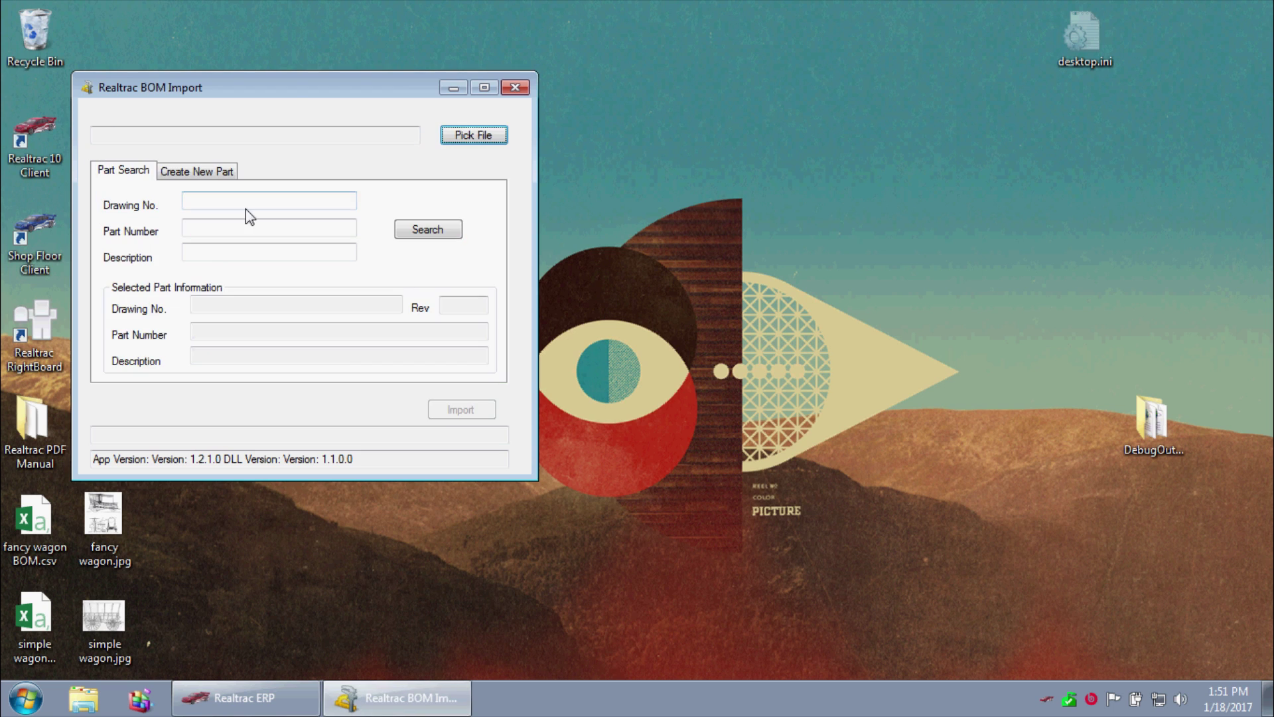
drag(297, 87, 567, 157)
click(737, 209)
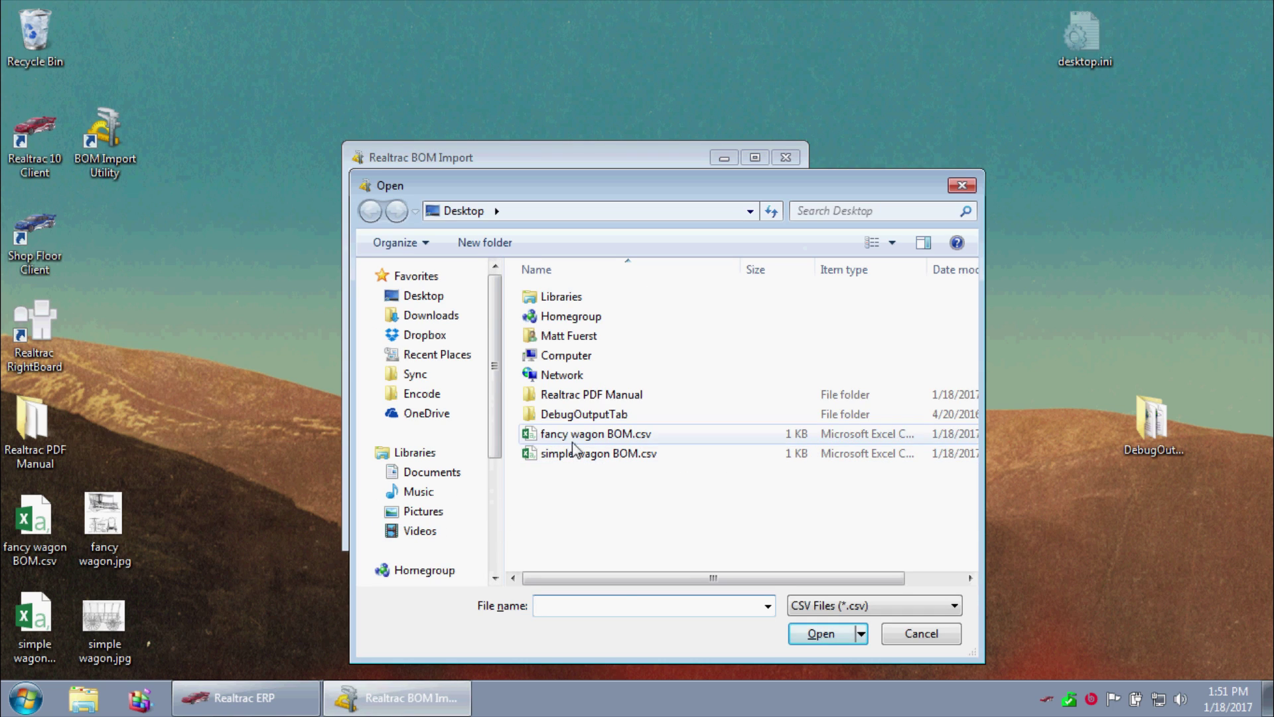
click(572, 434)
click(819, 634)
Import the BOM onto the Fancy Wagon part found by drawing number 2000, then close the importer
click(508, 273)
text(2000)
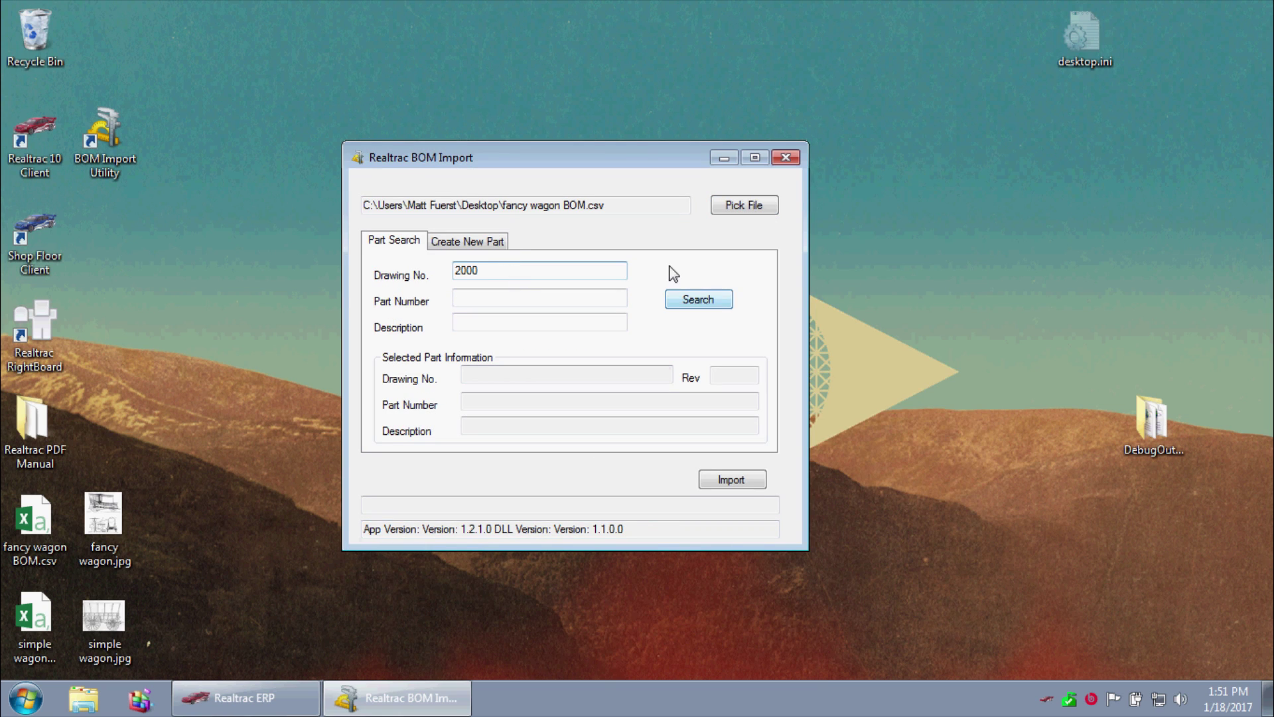
click(715, 300)
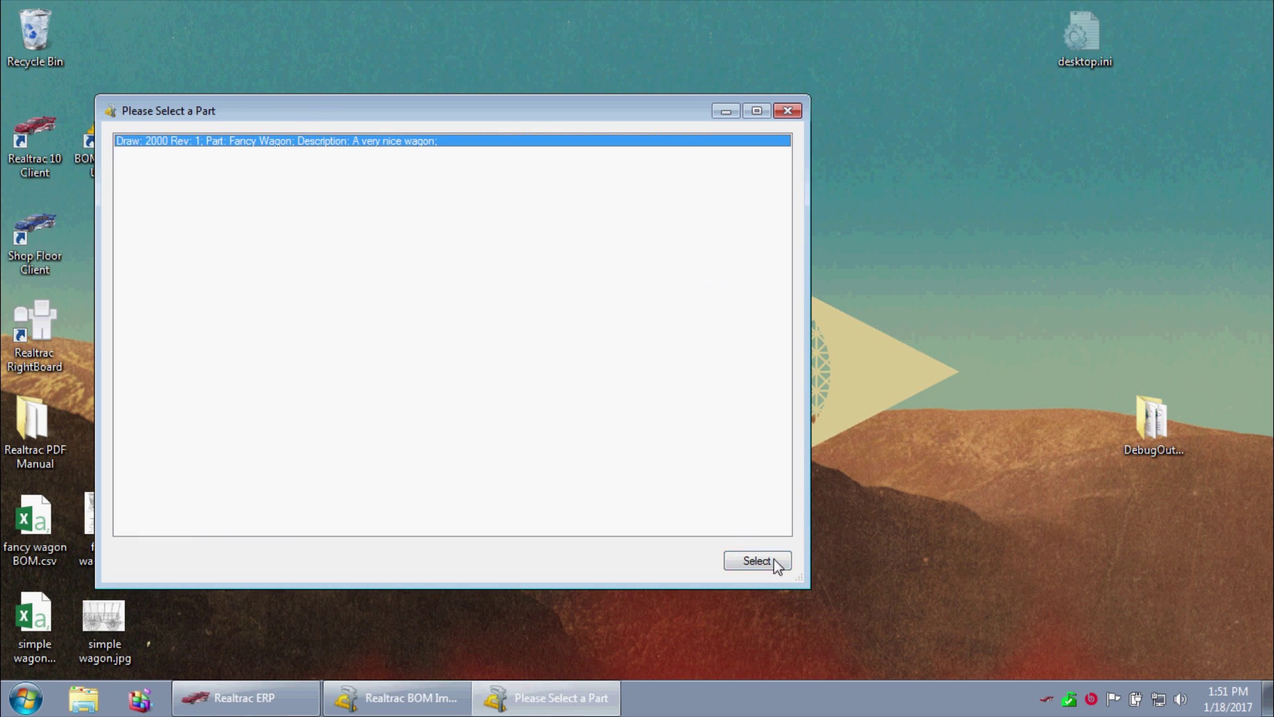
click(756, 562)
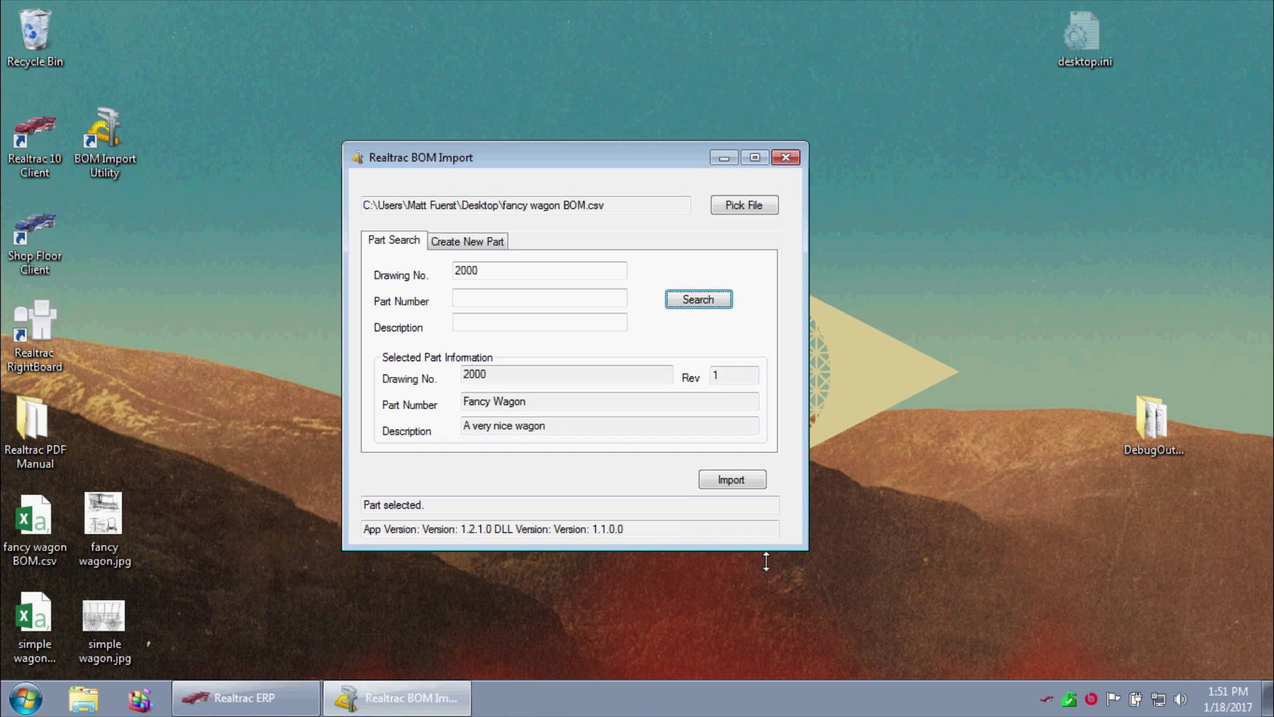
click(733, 482)
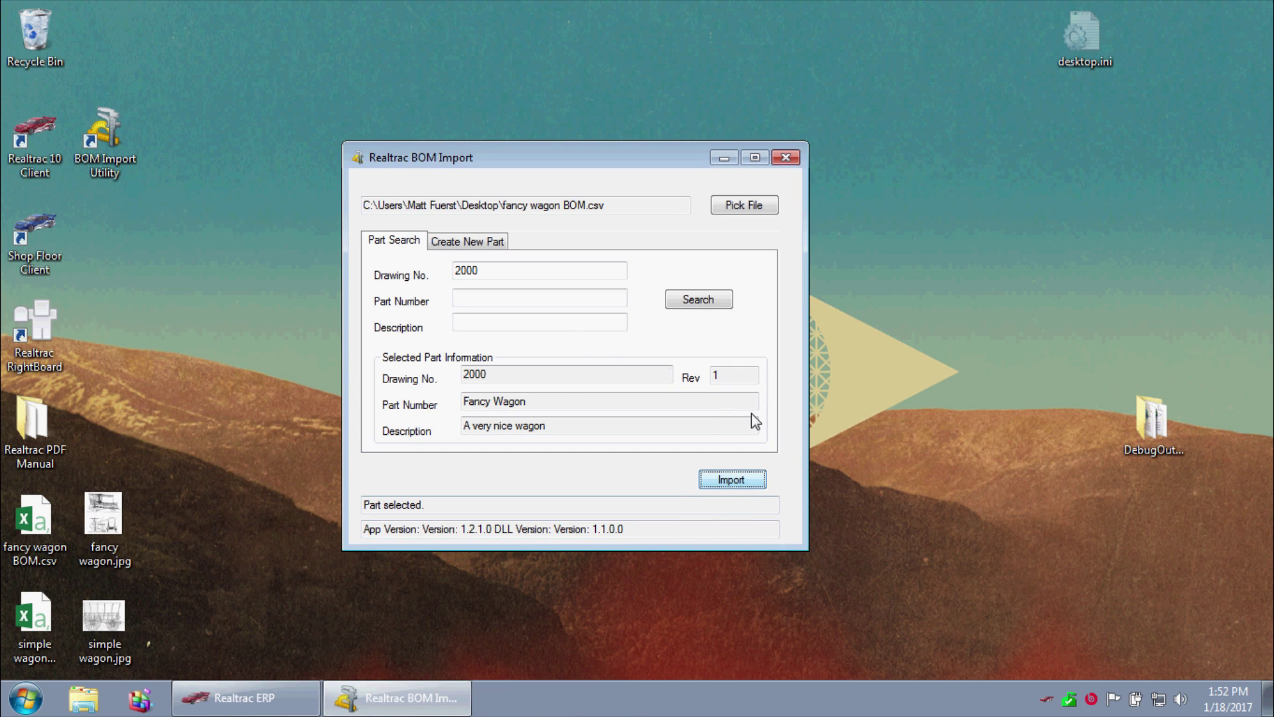
click(692, 404)
click(786, 157)
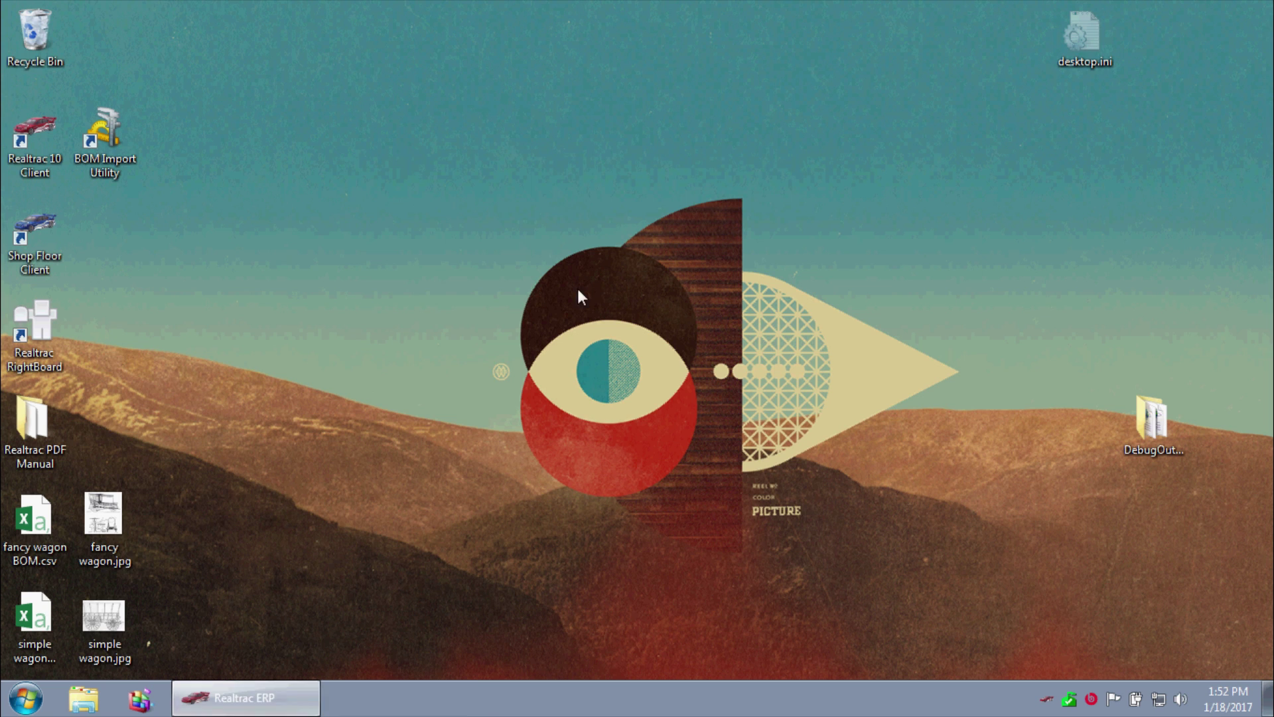
click(126, 104)
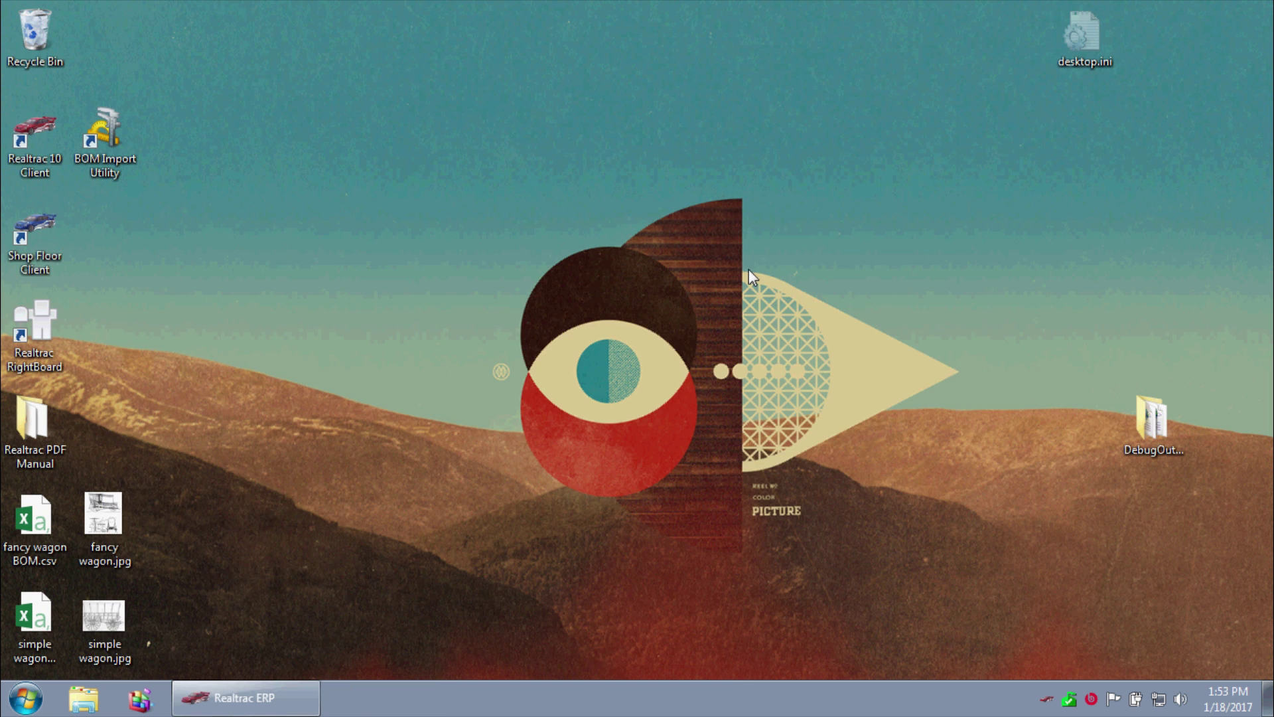
Reopen estimate 17A3002 and view its BOM of eight Canadian Wood Supply materials
click(274, 691)
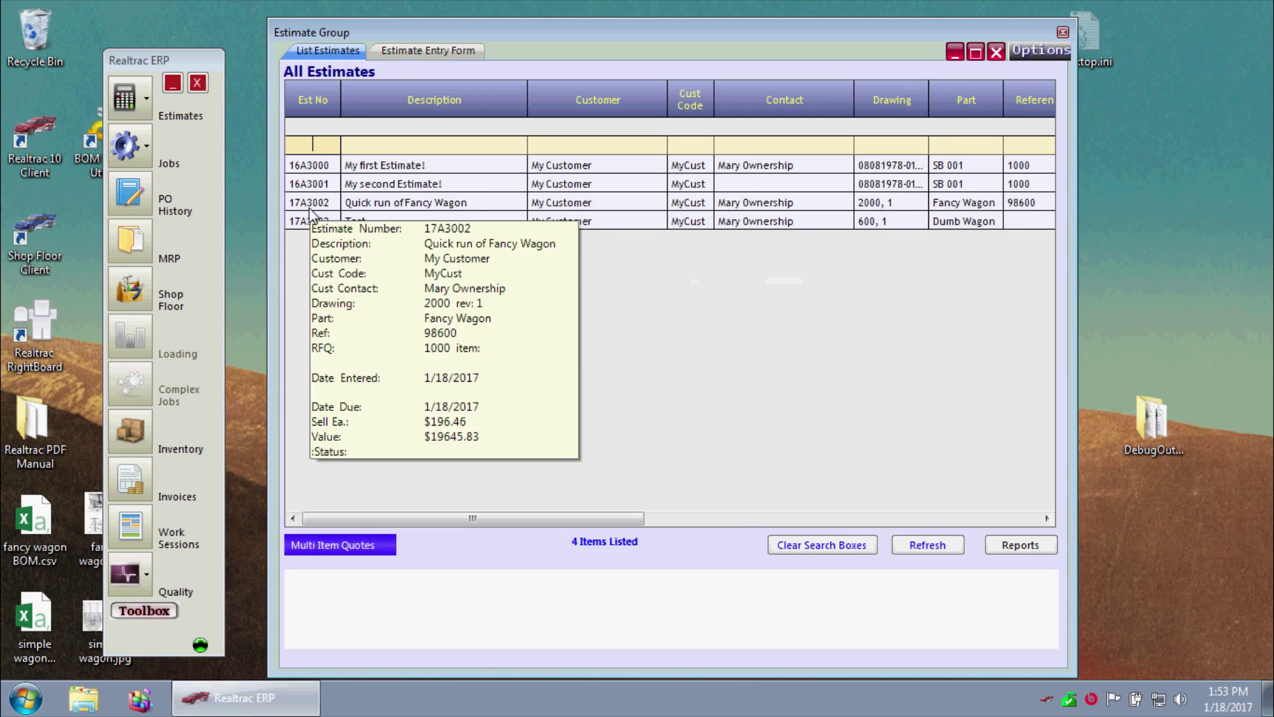
click(312, 205)
double_click(313, 204)
click(510, 74)
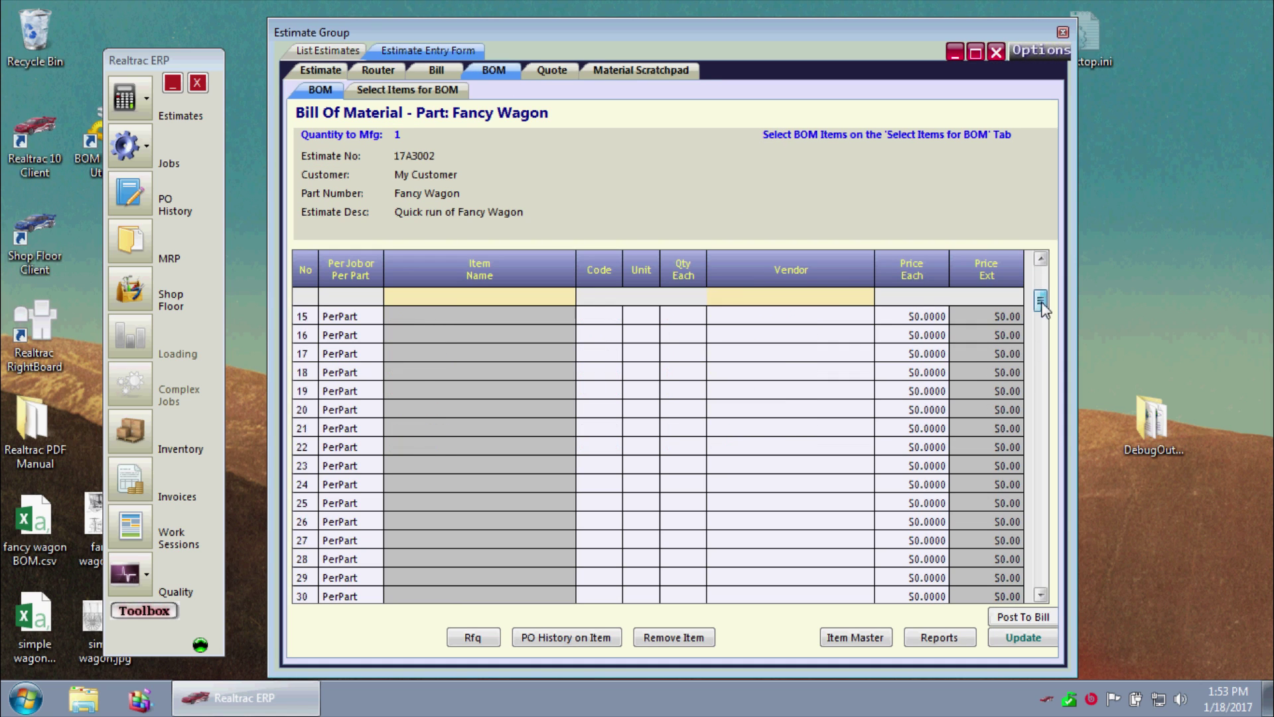
drag(1040, 282, 1049, 284)
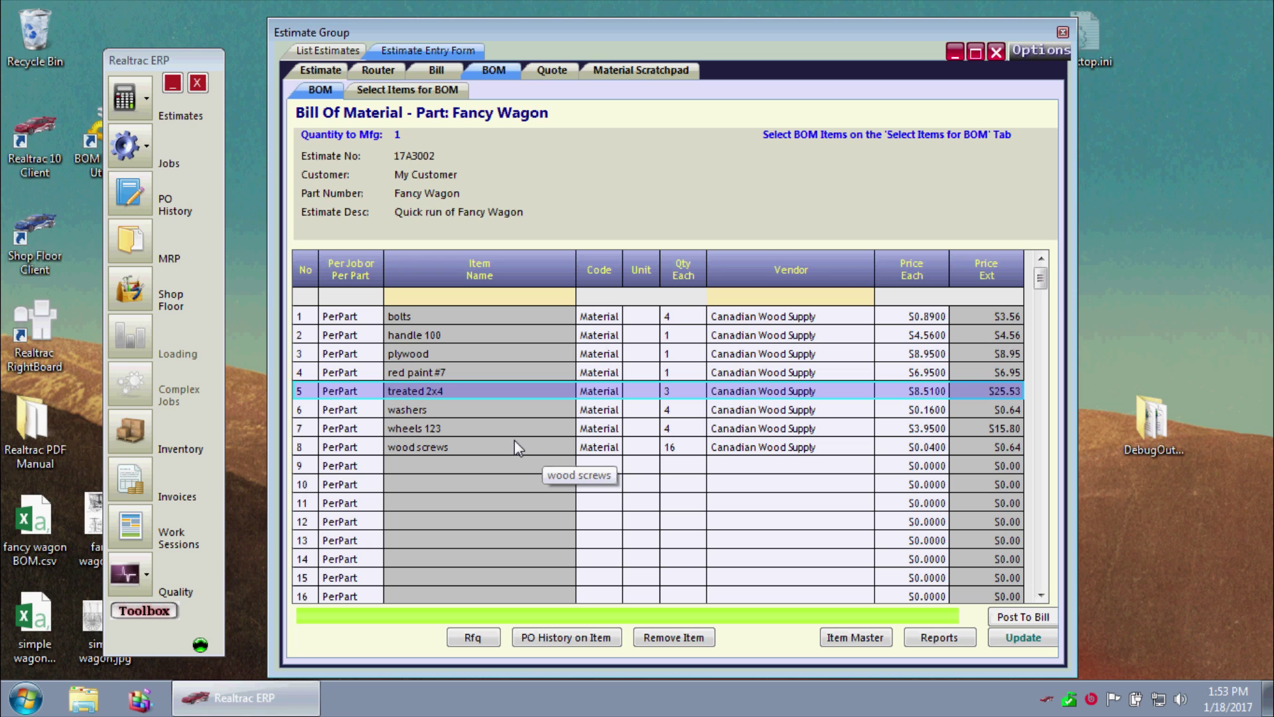
Recalculate the quote from the router, giving $237.46 cost and $276.41 sell each
click(552, 70)
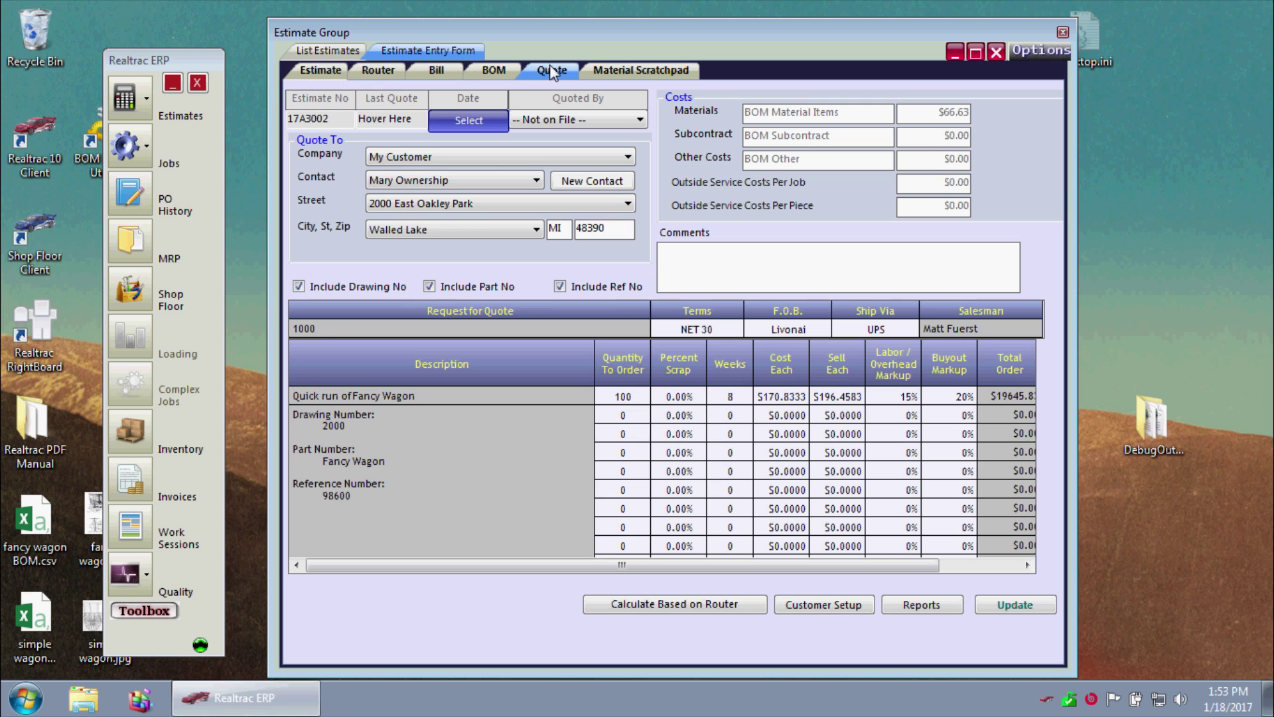
click(708, 605)
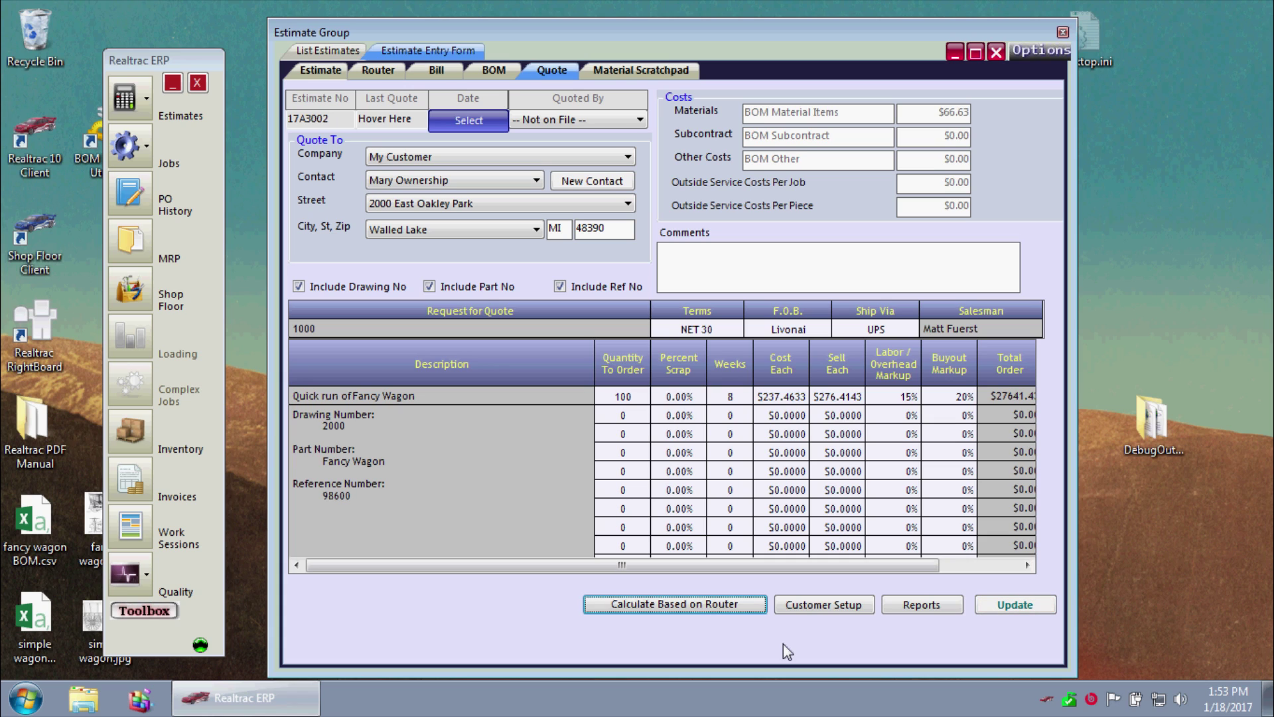
click(836, 398)
click(774, 400)
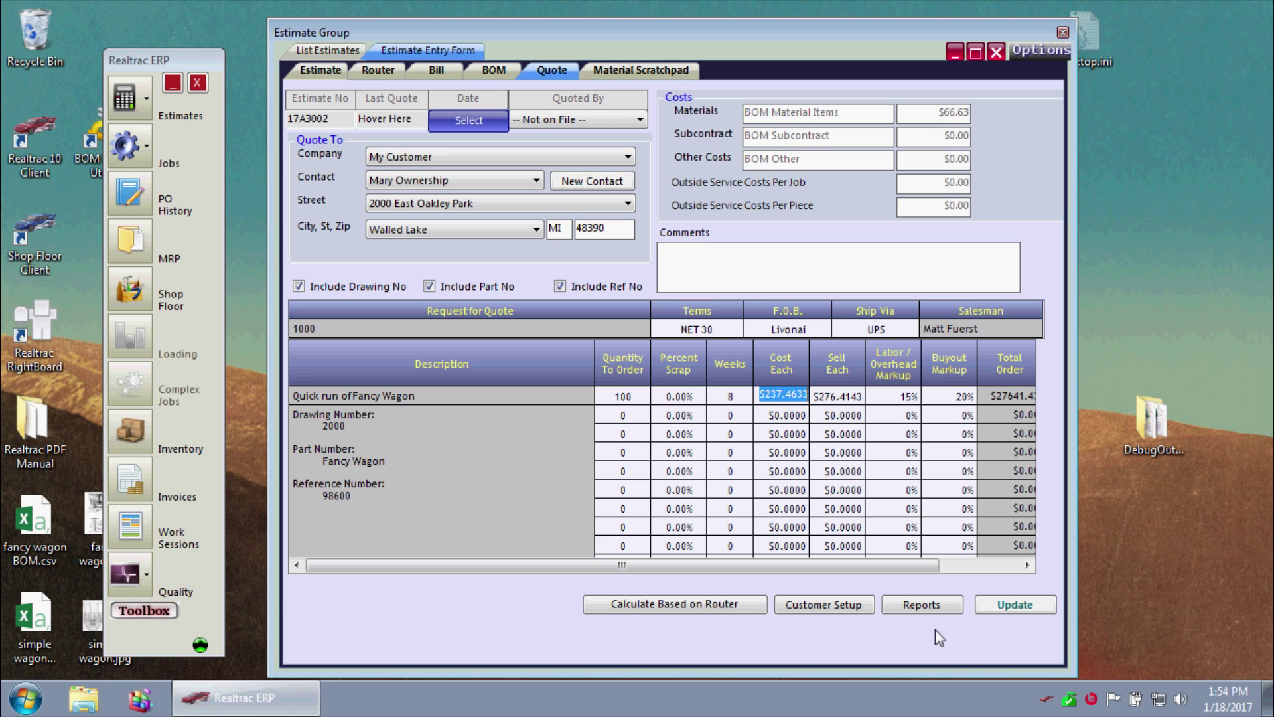
click(320, 75)
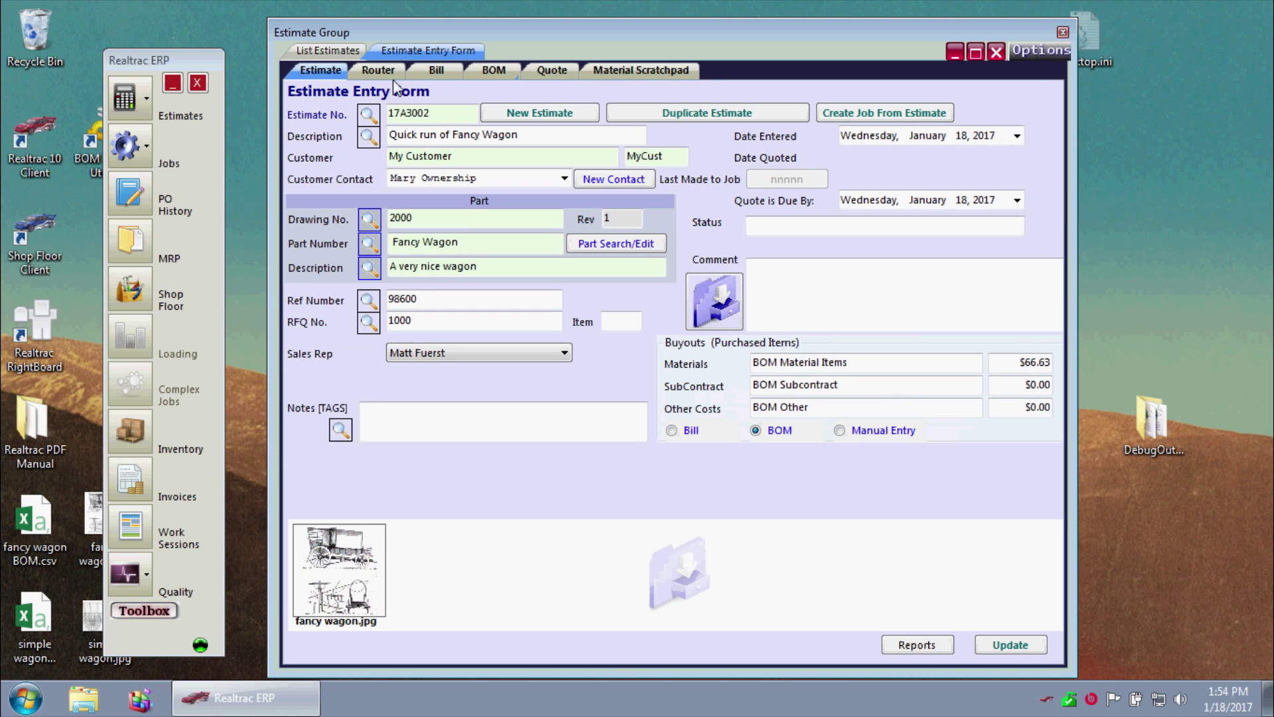
Revisit the router and BOM, selecting the red paint #7 and handle 100 rows
click(383, 72)
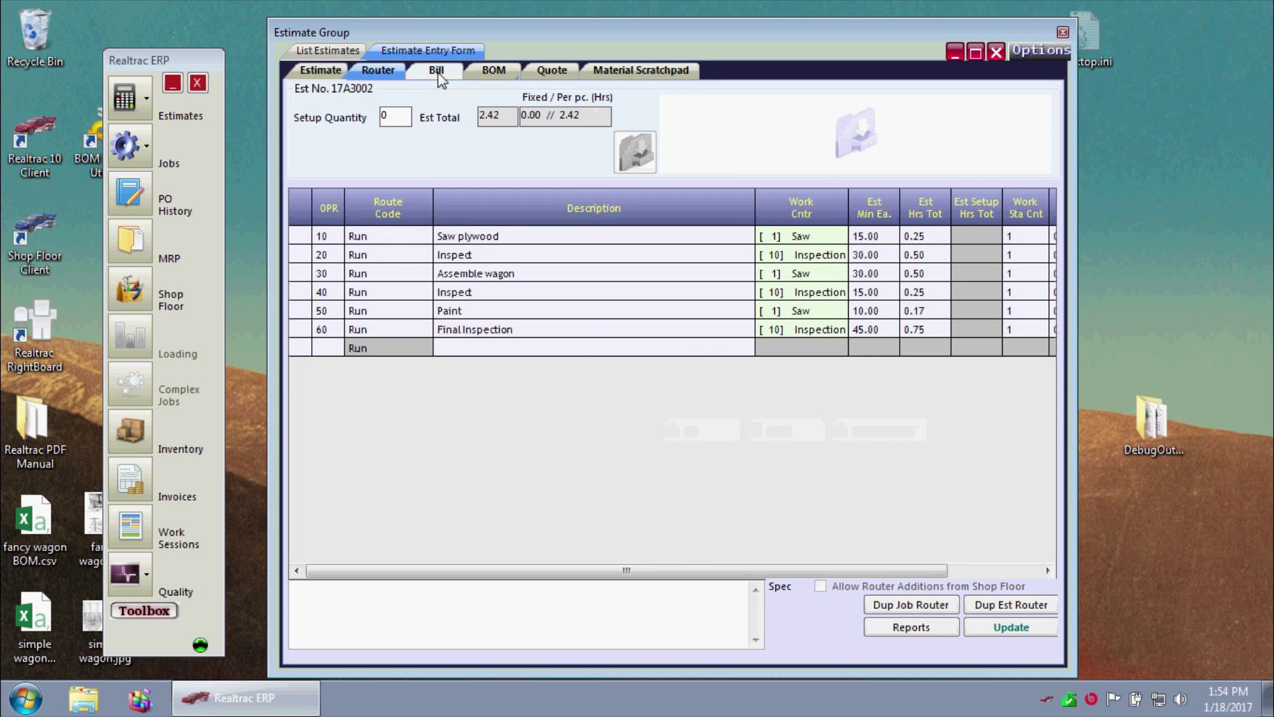
click(494, 70)
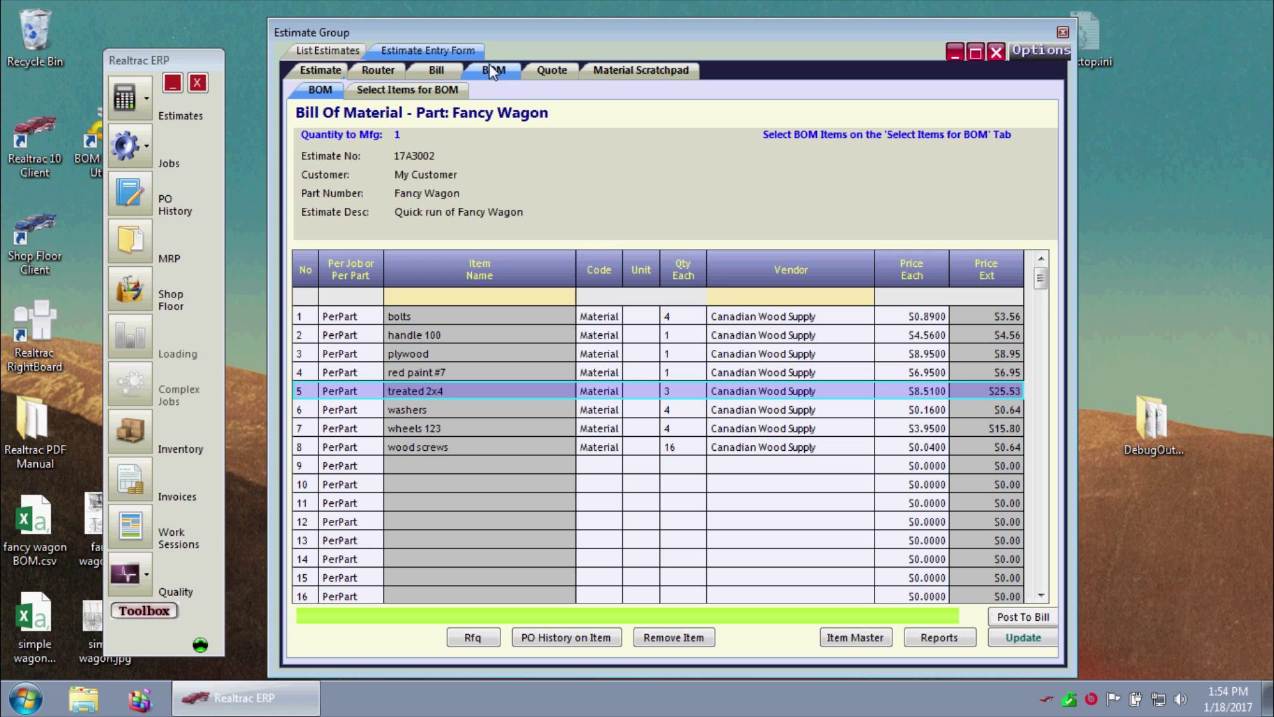
click(863, 372)
click(360, 336)
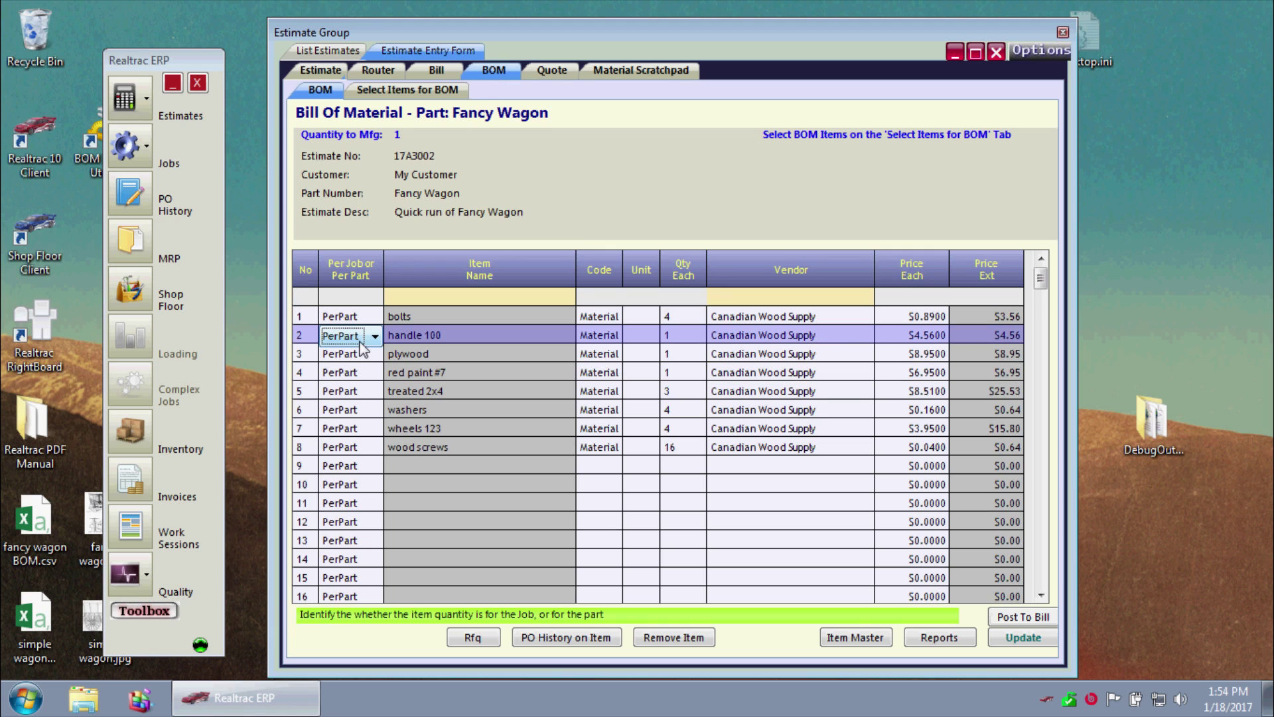